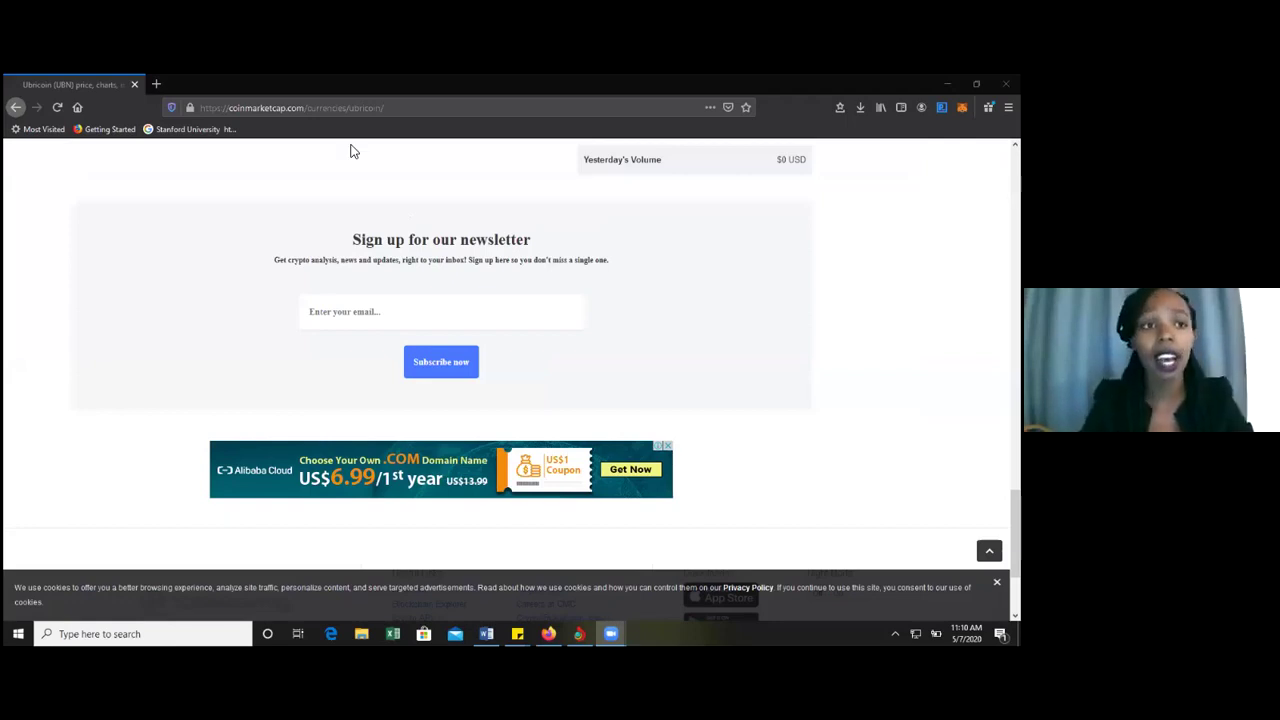
- Open localcryptos.com in a new browser tab, browse its marketplace and select Ethereum - ETH as the crypto filter
click(158, 84)
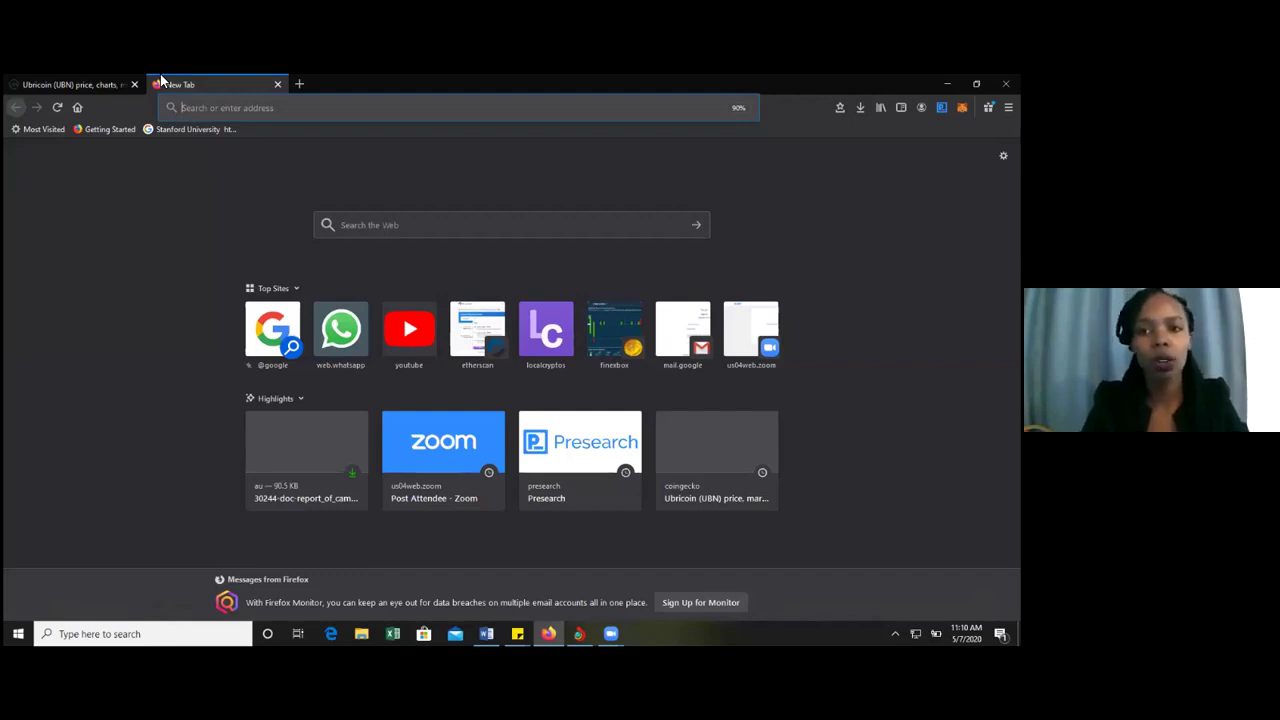
text(localcryptos.com/)
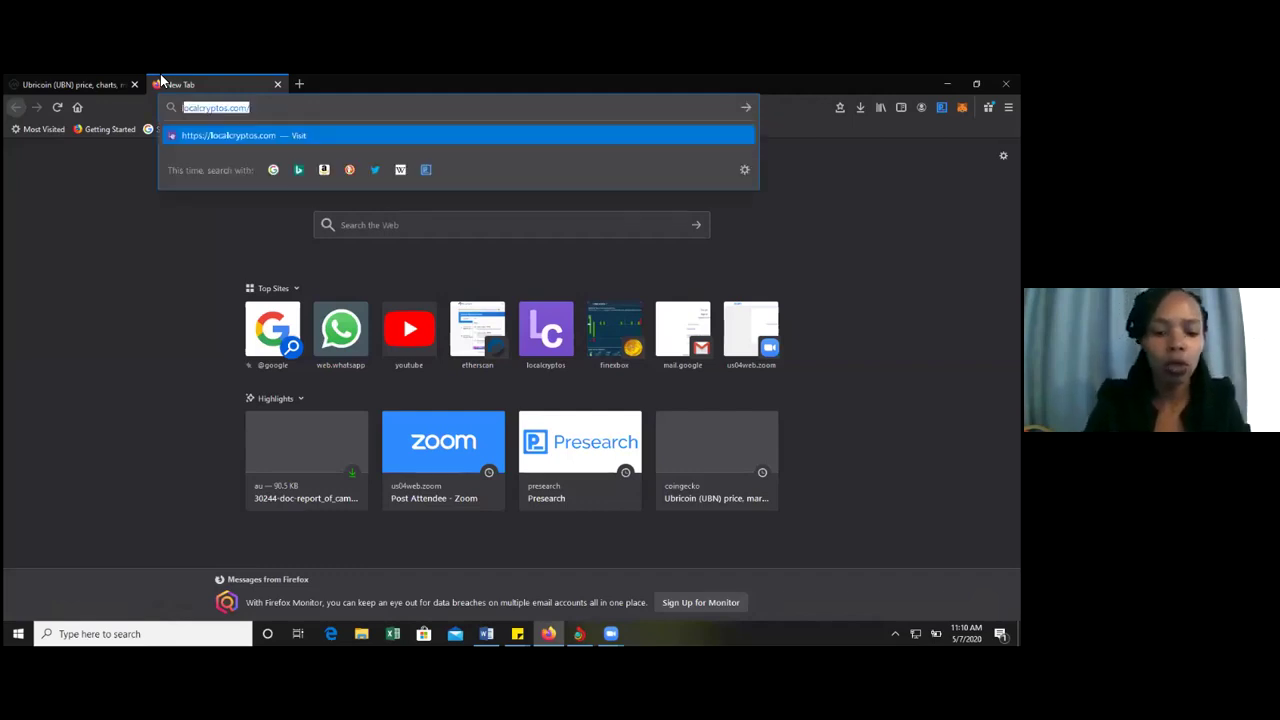
key(Return)
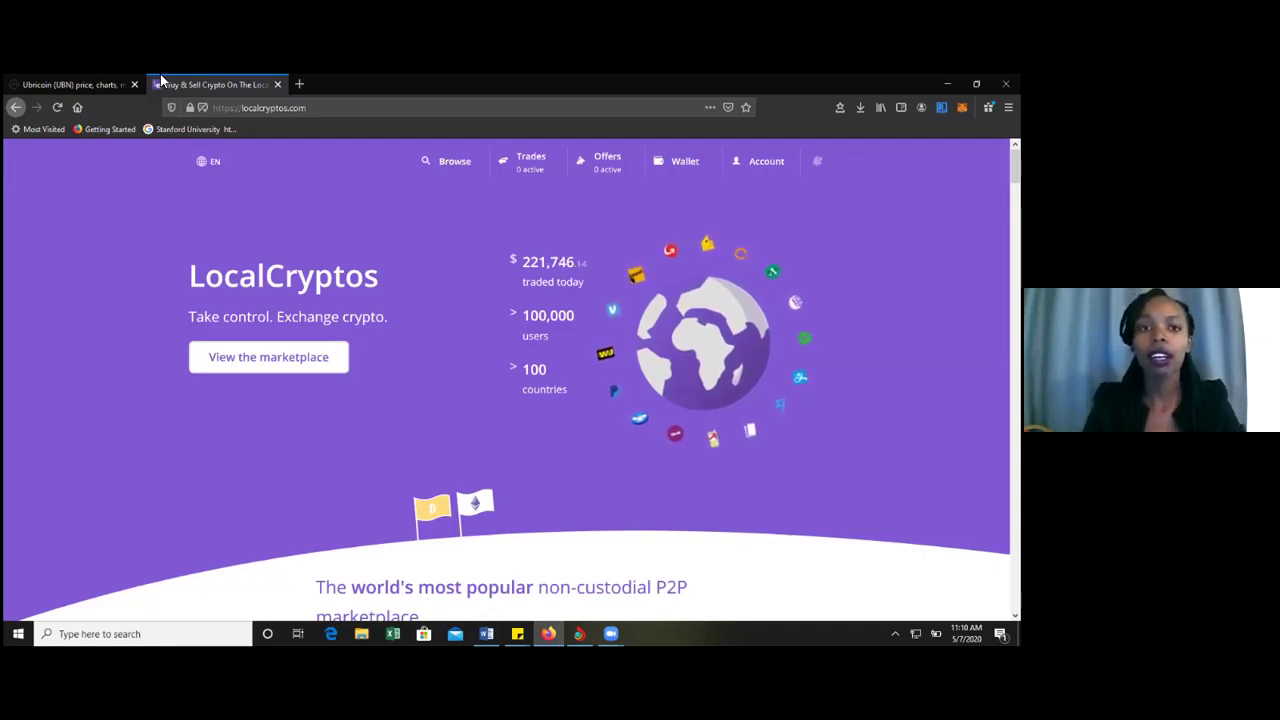
click(454, 166)
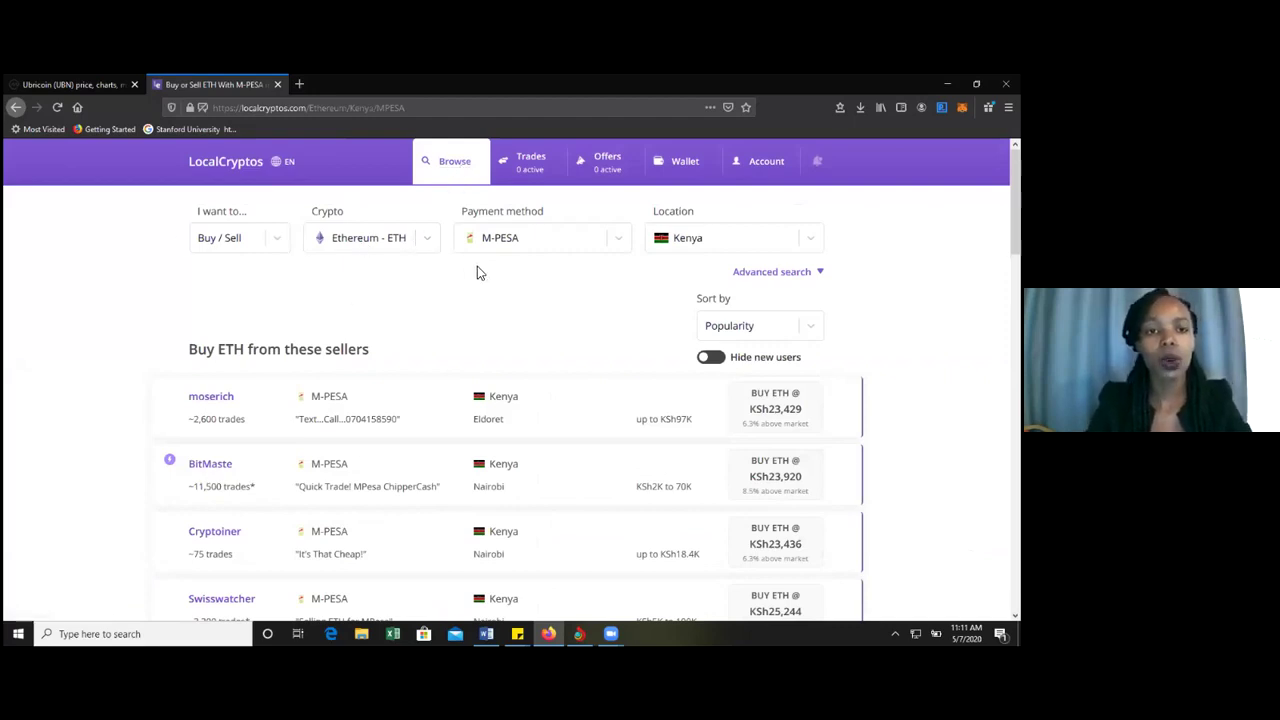
click(425, 243)
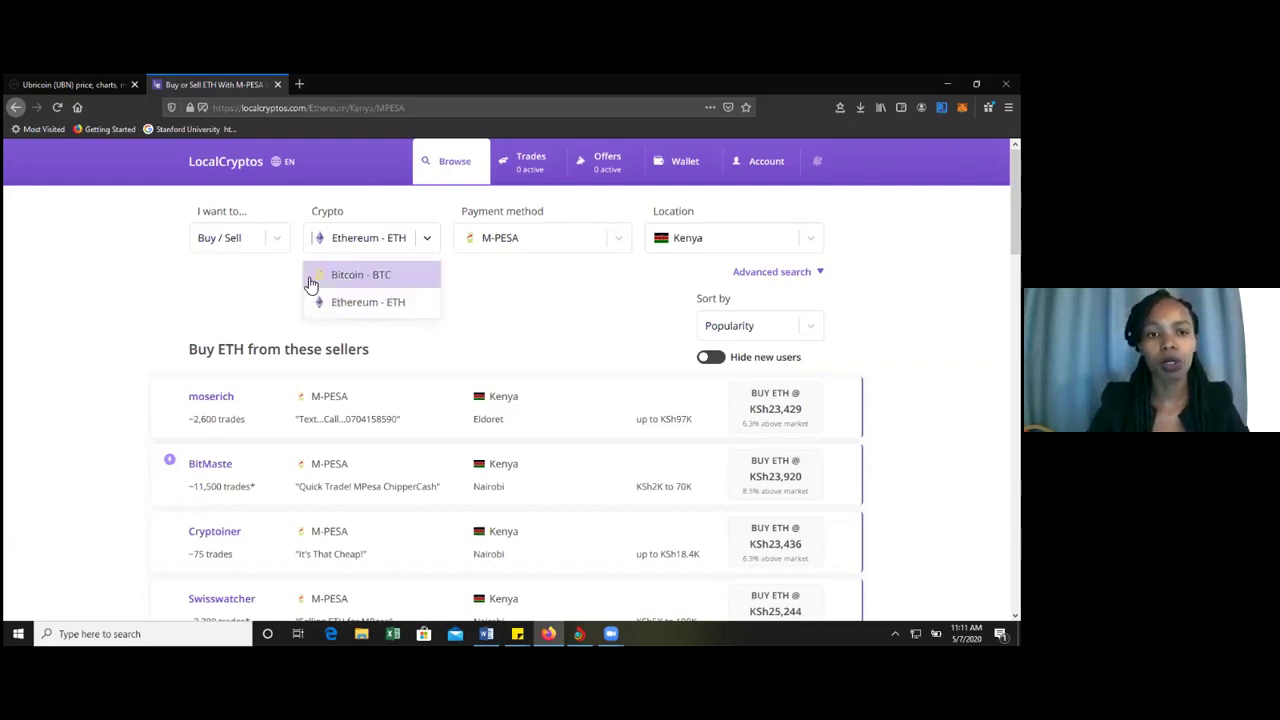
click(380, 312)
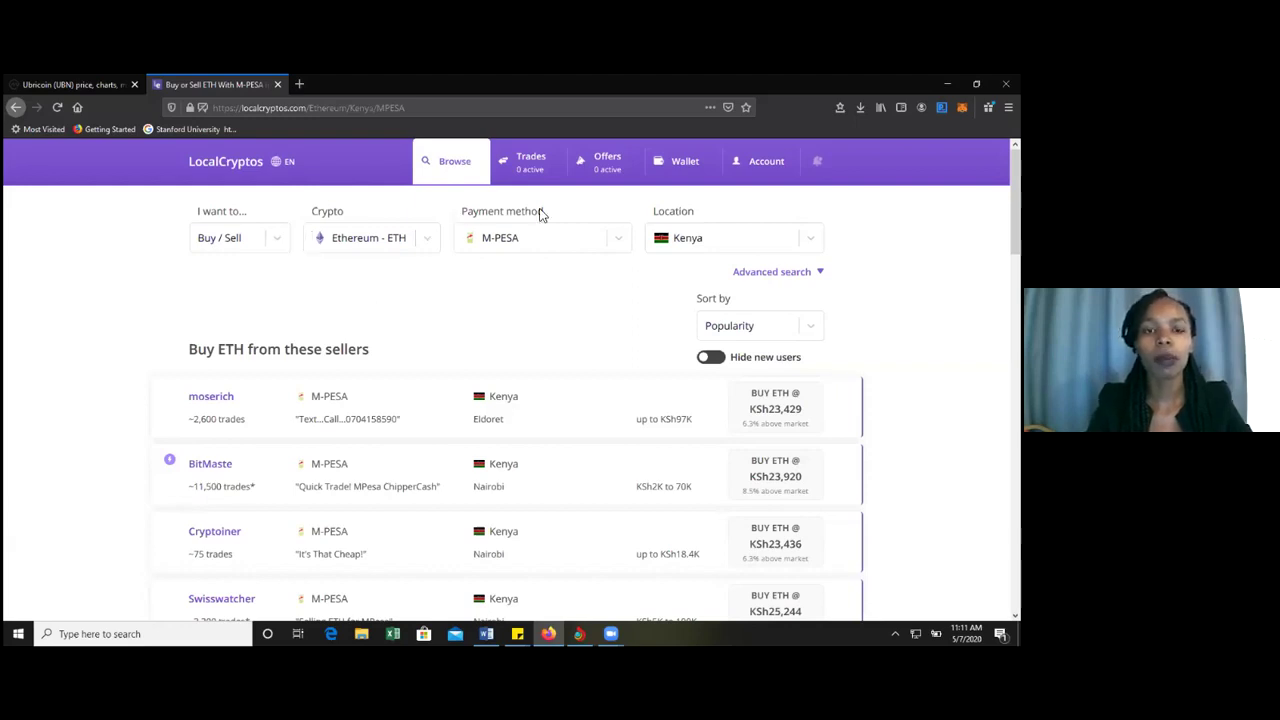
- Filter the ETH offers by International wire as the payment method
click(622, 243)
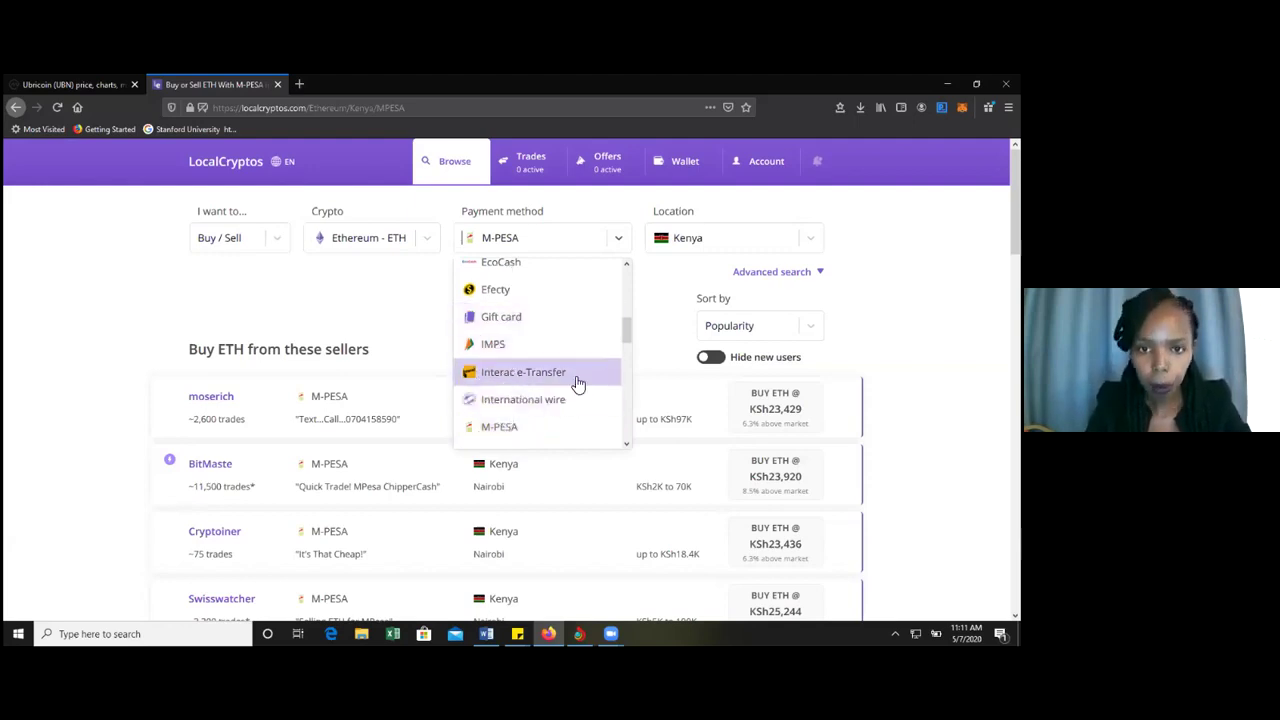
mouse_move(630, 333)
mouse_down()
mouse_move(630, 365)
mouse_move(630, 325)
mouse_up()
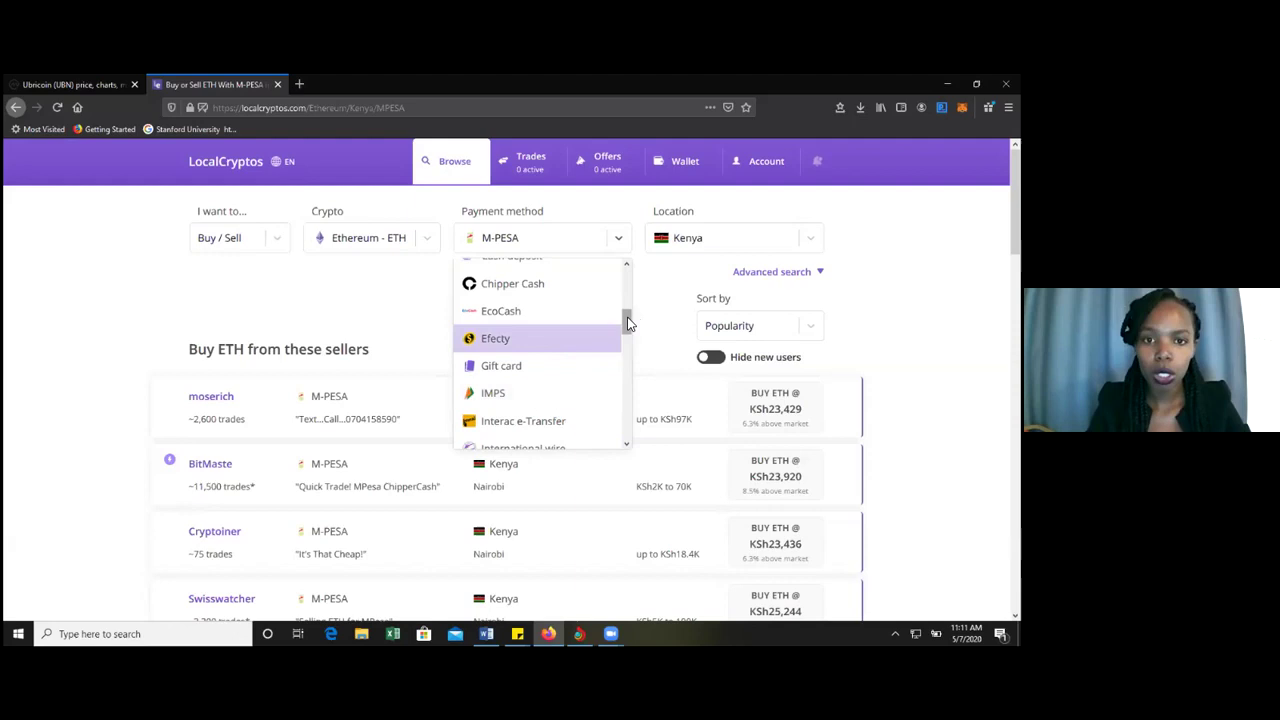
drag(630, 326, 630, 333)
scroll(628, 333, down, 1)
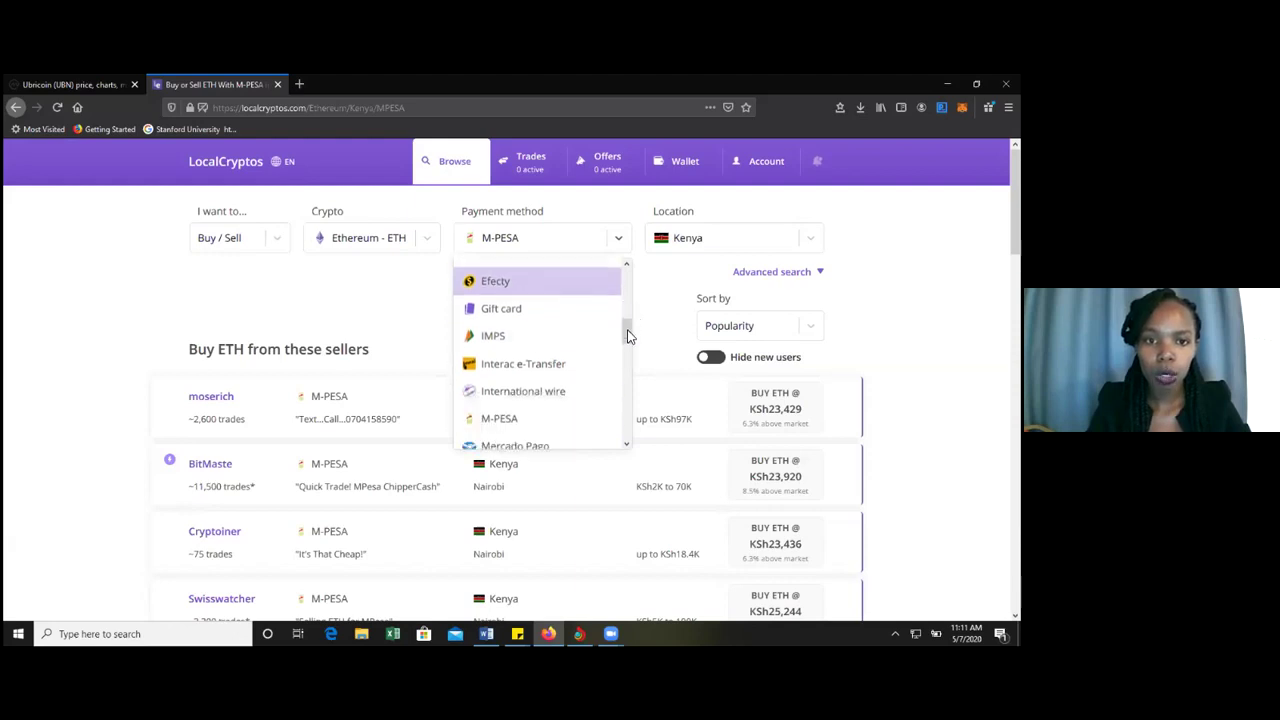
click(517, 388)
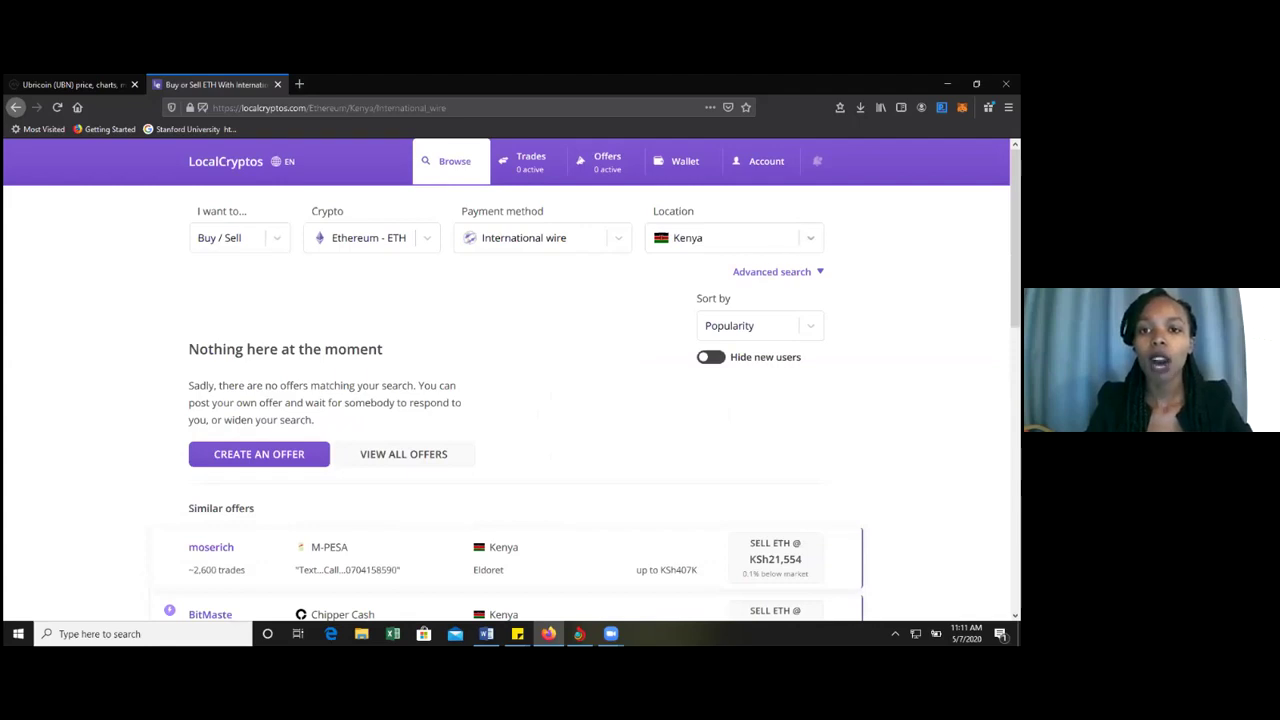
- Look through the countries offered by the location filter
click(735, 238)
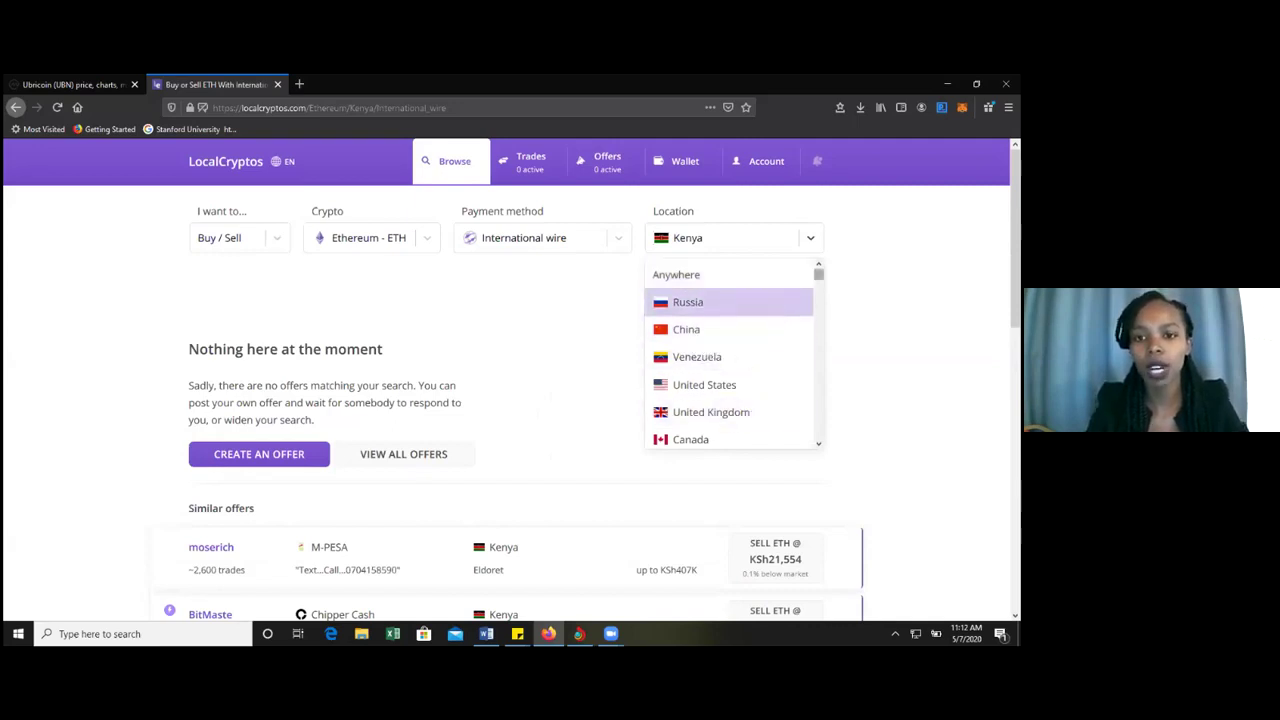
scroll(730, 355, down, 5)
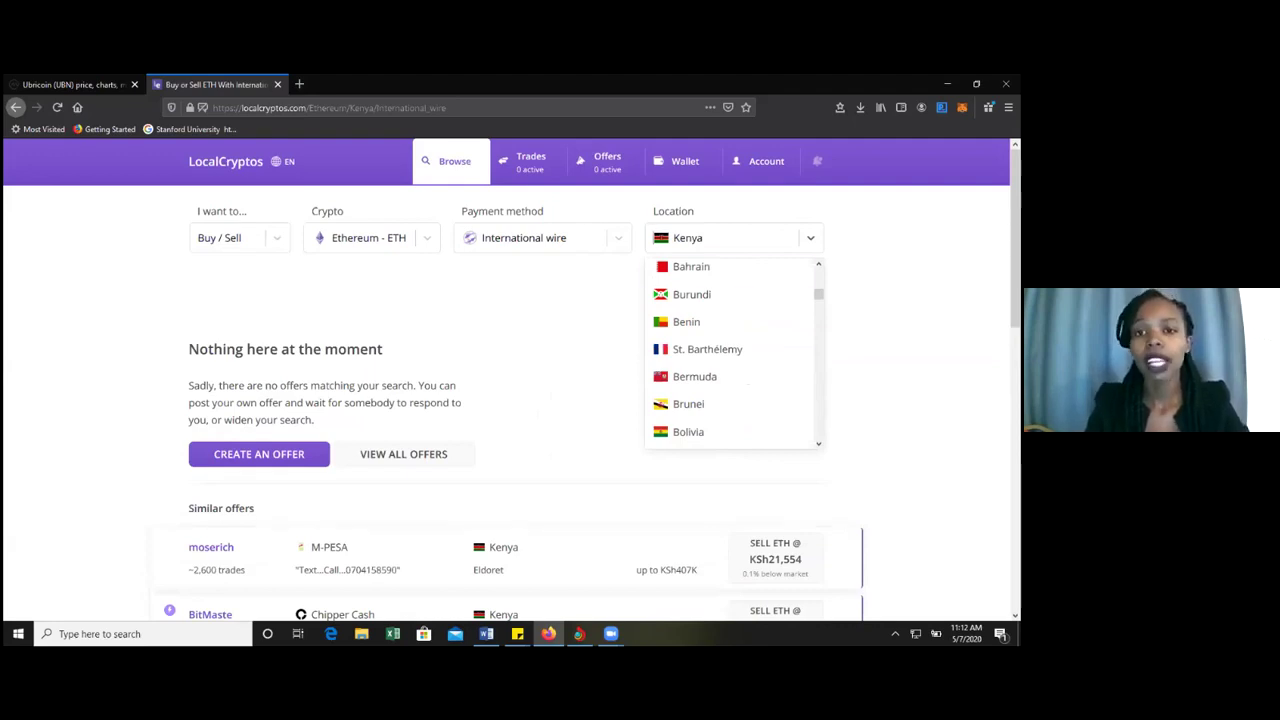
scroll(700, 300, up, 5)
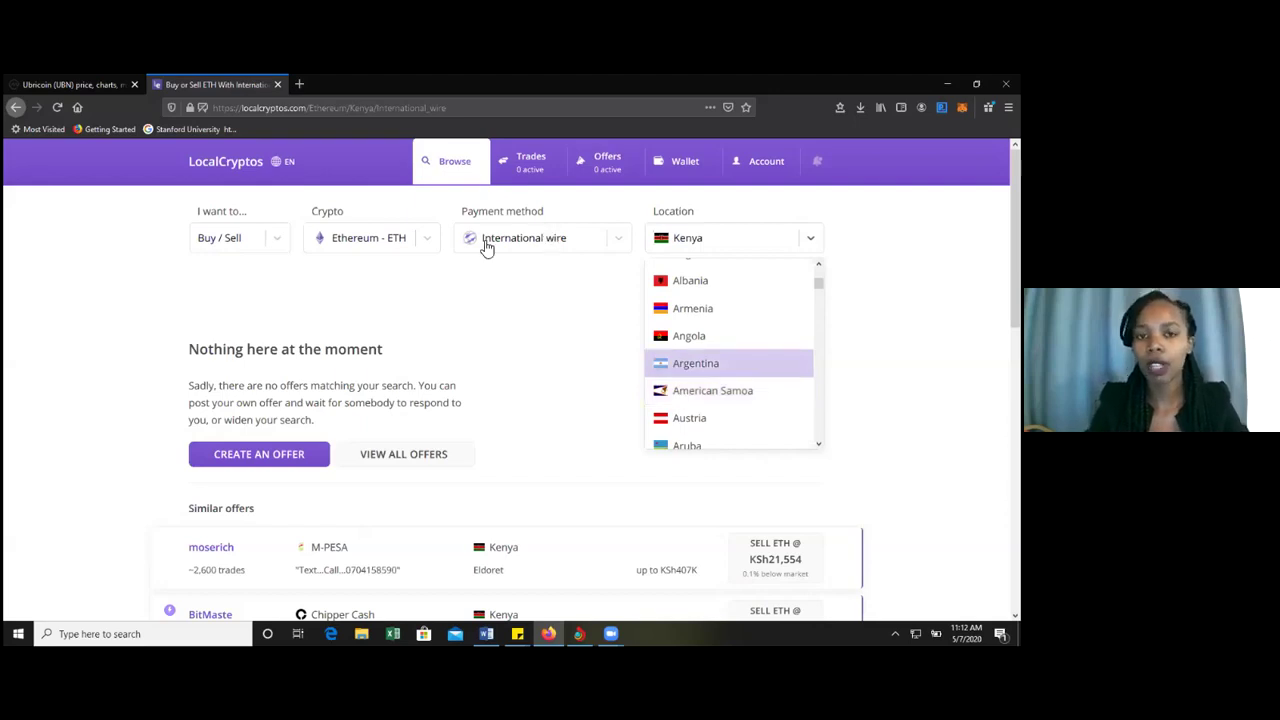
- Set the payment method filter of the ETH offers to M-PESA
click(618, 246)
text(mp)
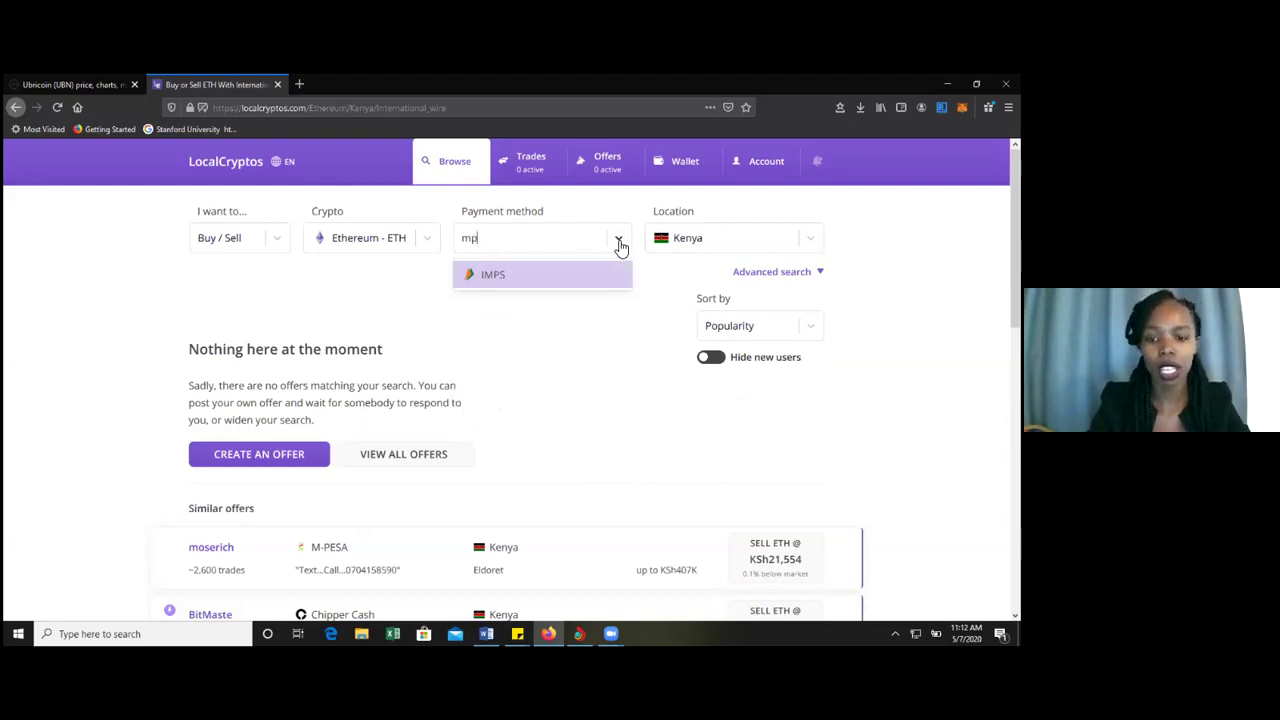
key(BackSpace)
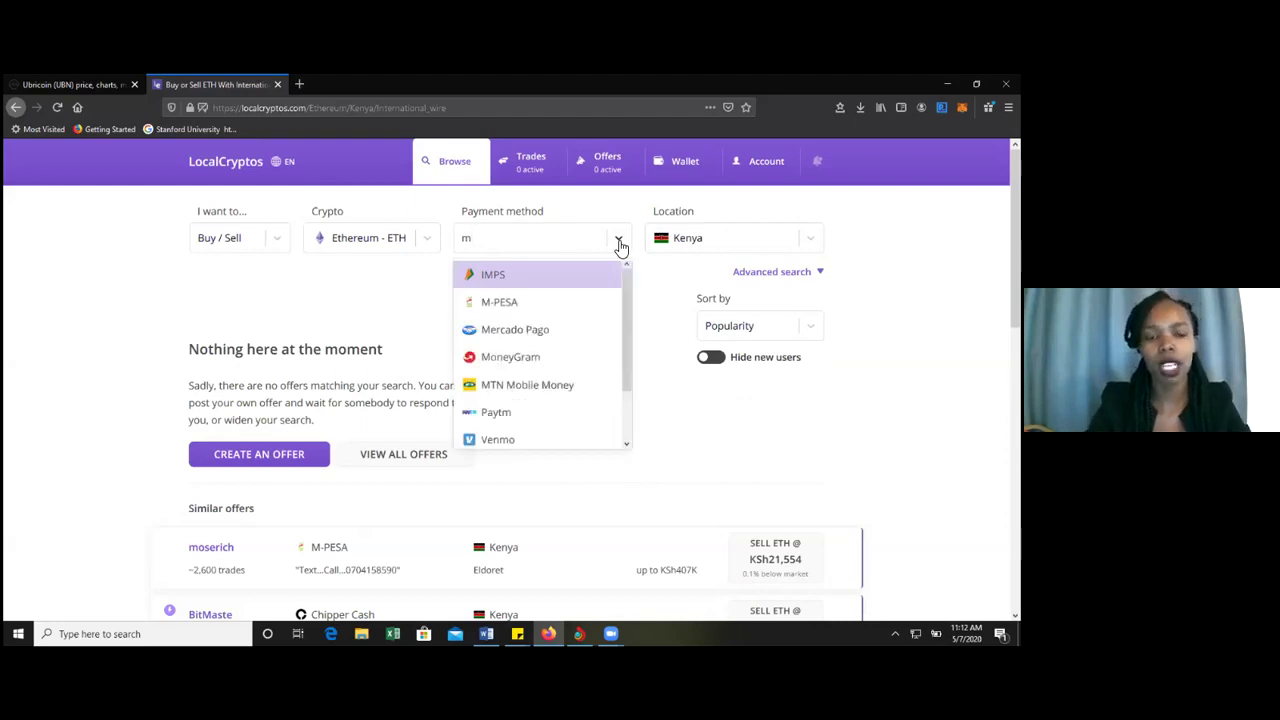
click(525, 303)
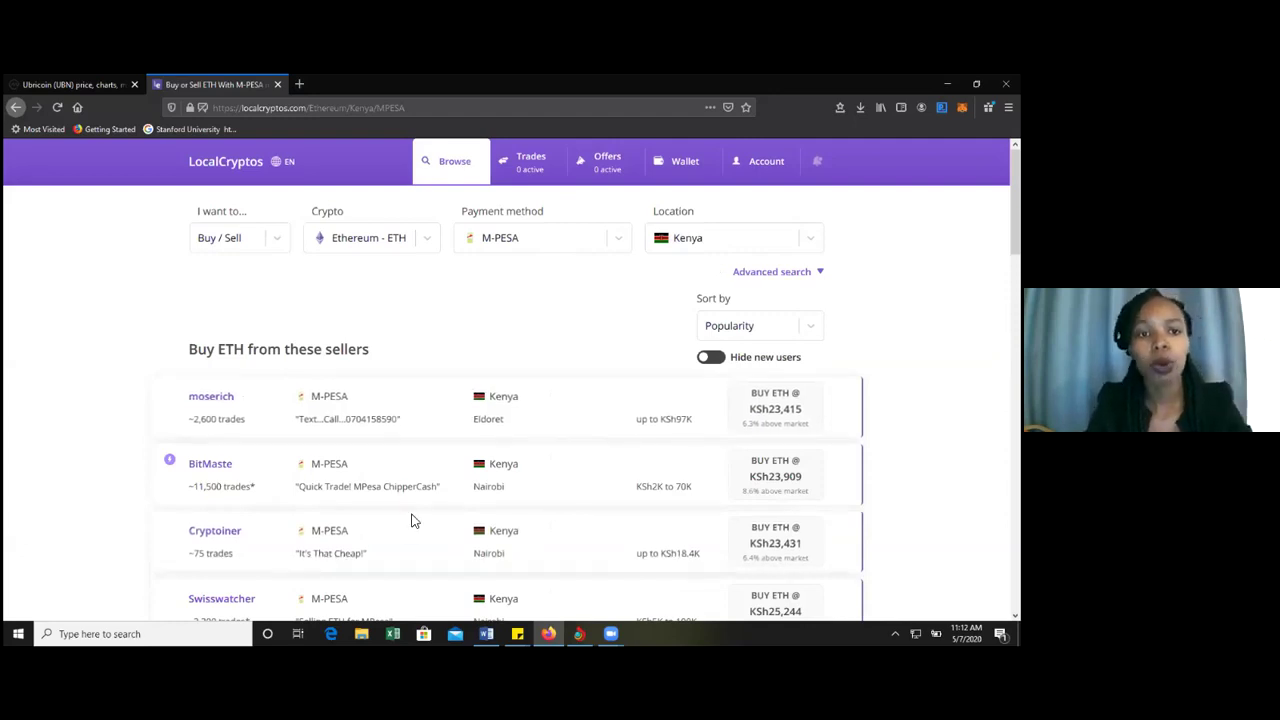
- Look through the sellers' limits and prices and open the M-PESA offer headlined "Quick Trade! MPesa ChipperCash"
scroll(114, 451, down, 2)
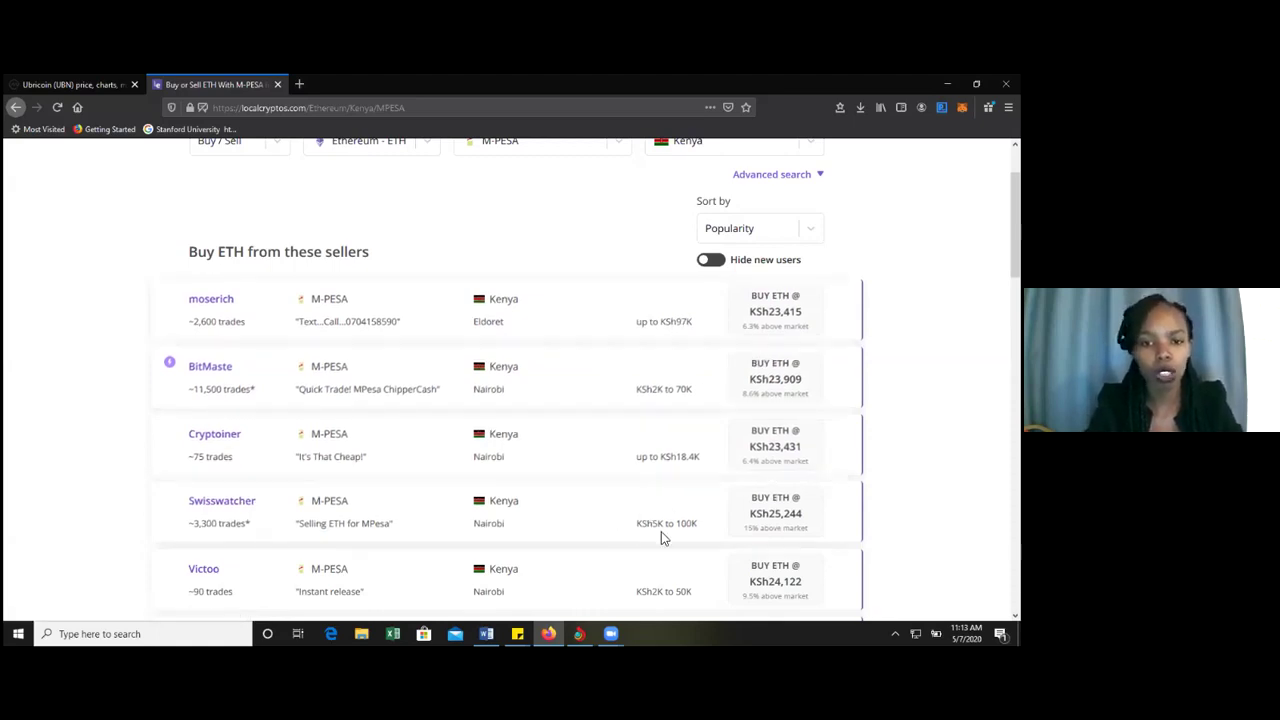
scroll(125, 478, down, 2)
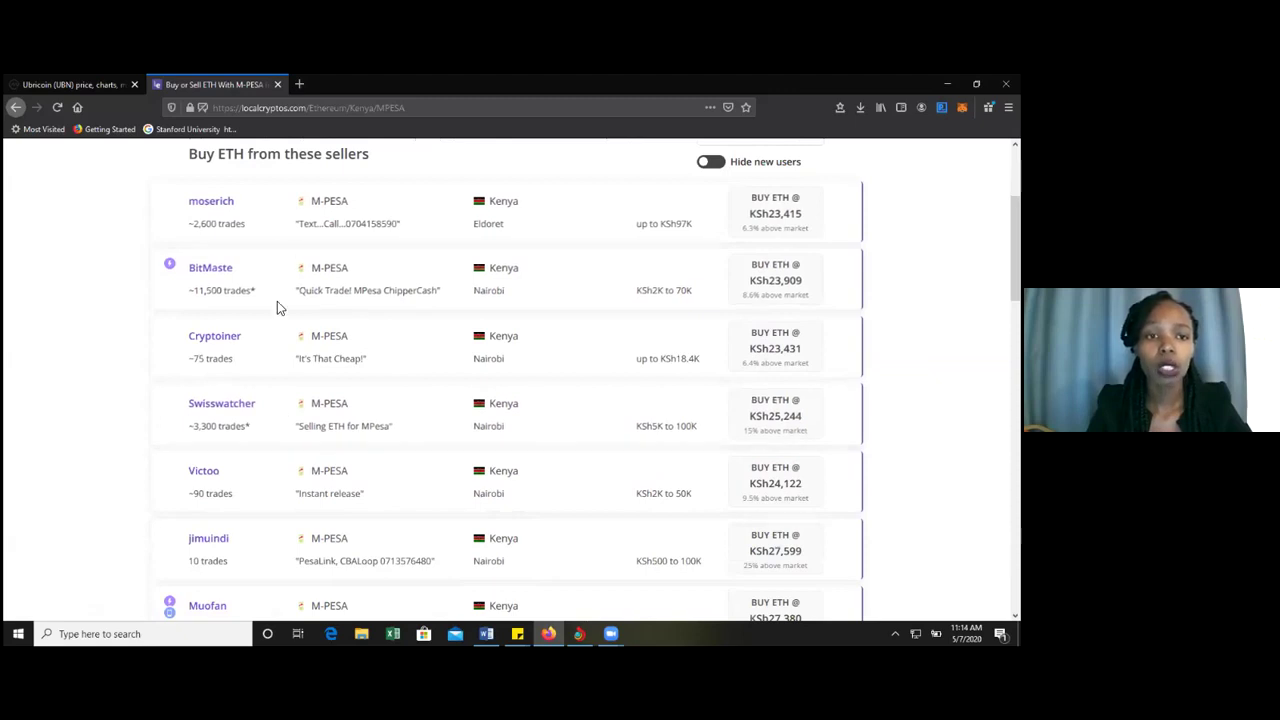
click(779, 283)
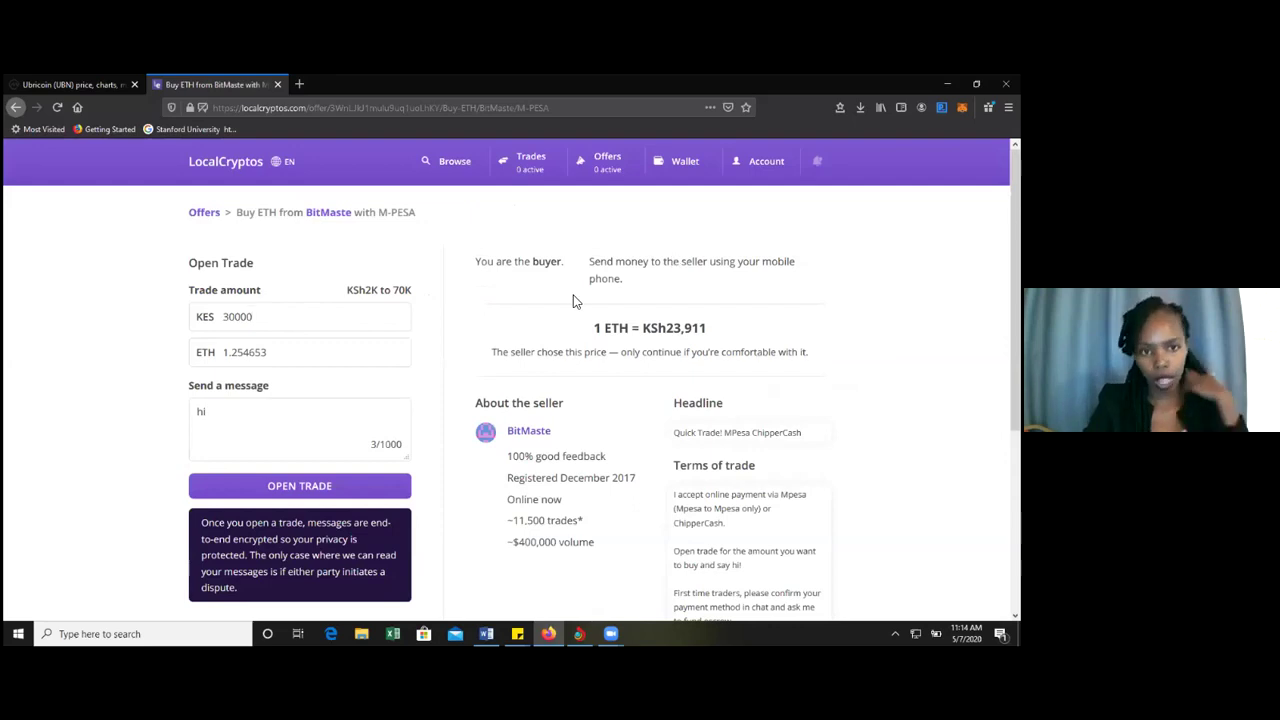
- Set the trade amount to 20000 KES and select the message text for the seller
click(259, 317)
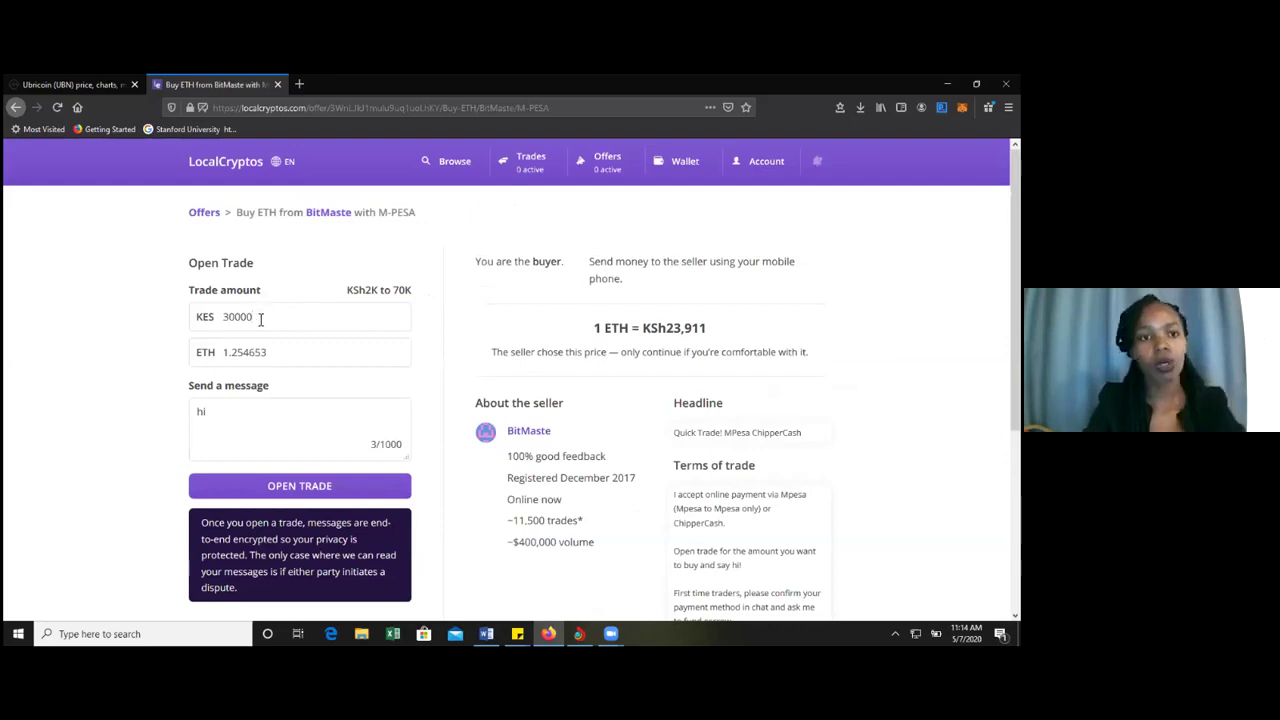
drag(259, 317, 201, 325)
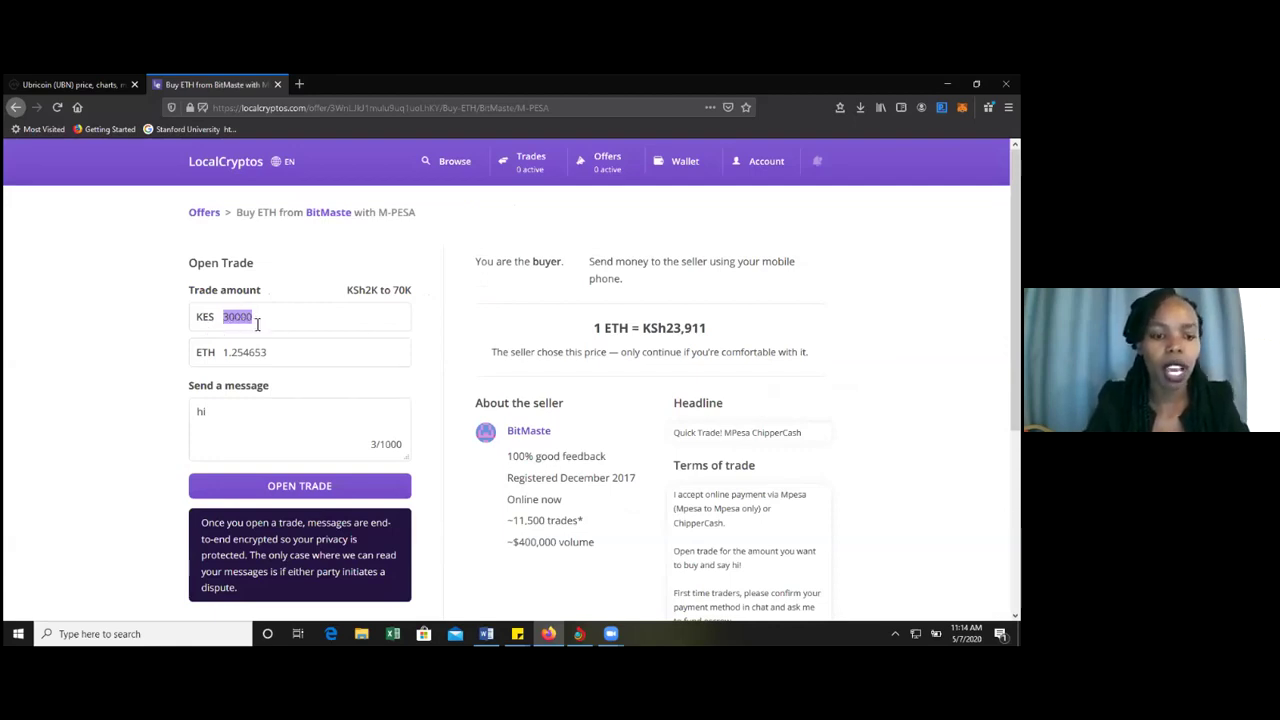
text(20000)
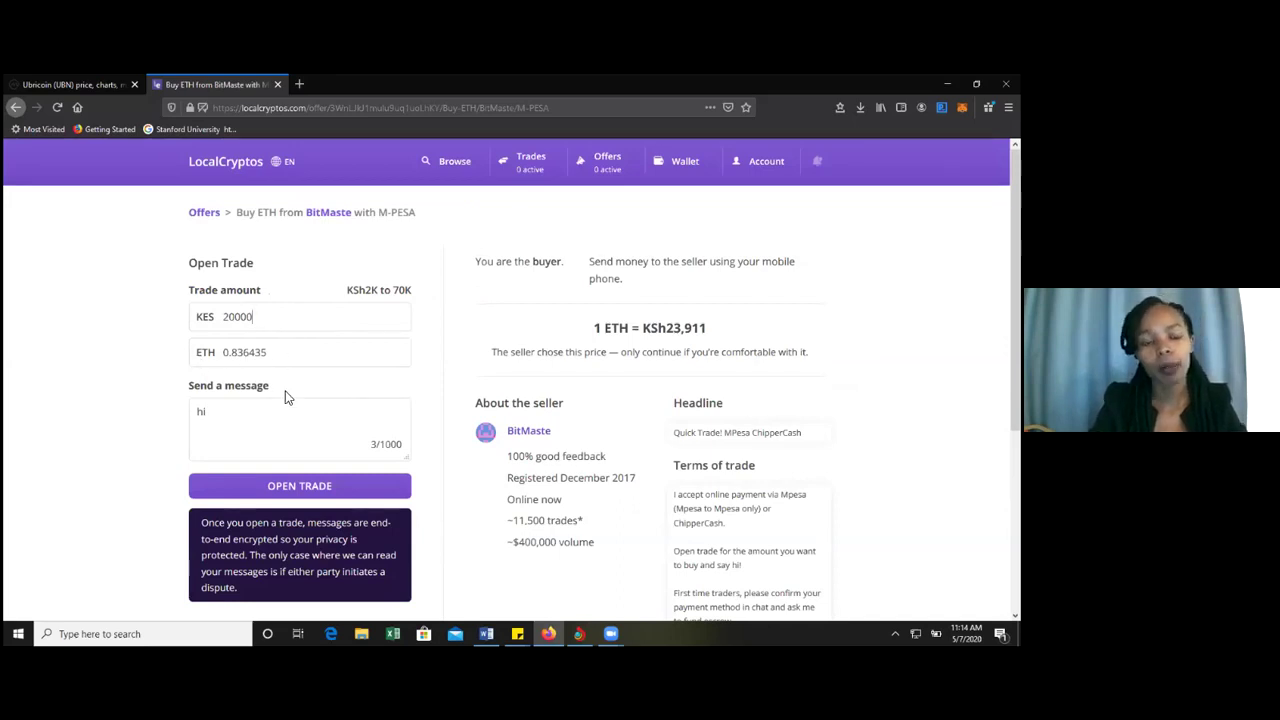
drag(220, 412, 188, 417)
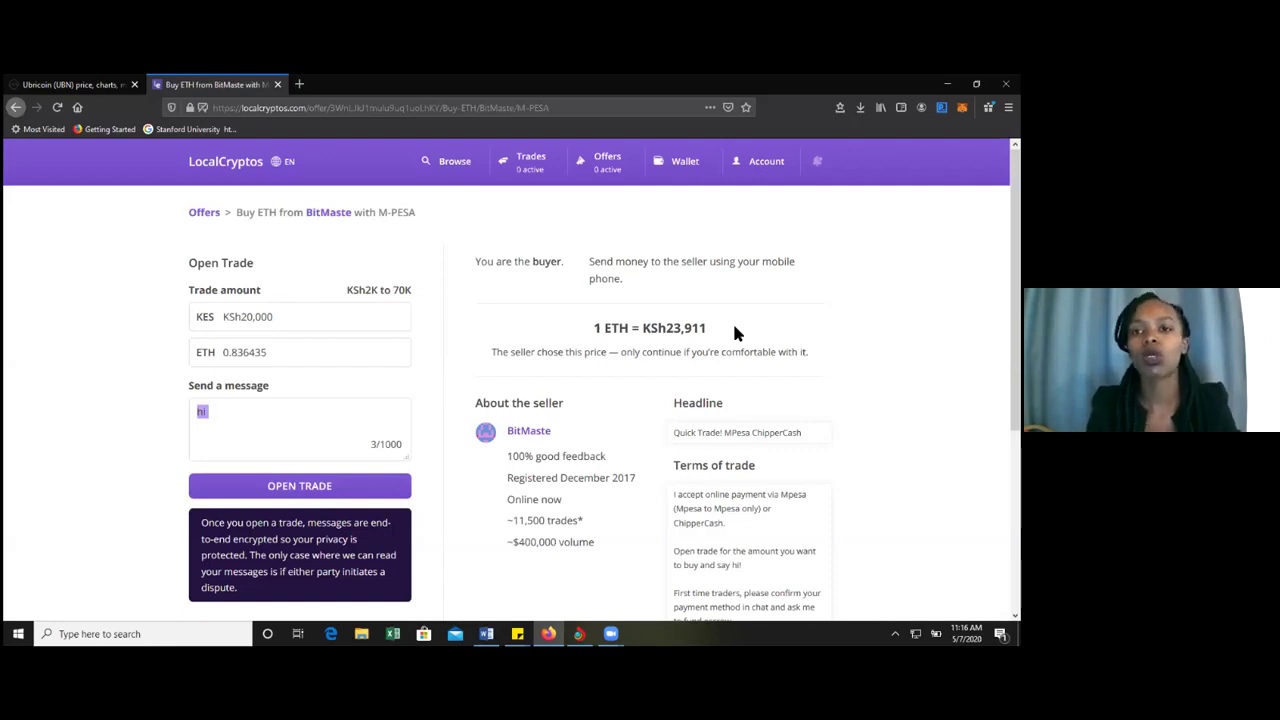
- Open the Ethereum wallet of the LocalCryptos account
click(683, 163)
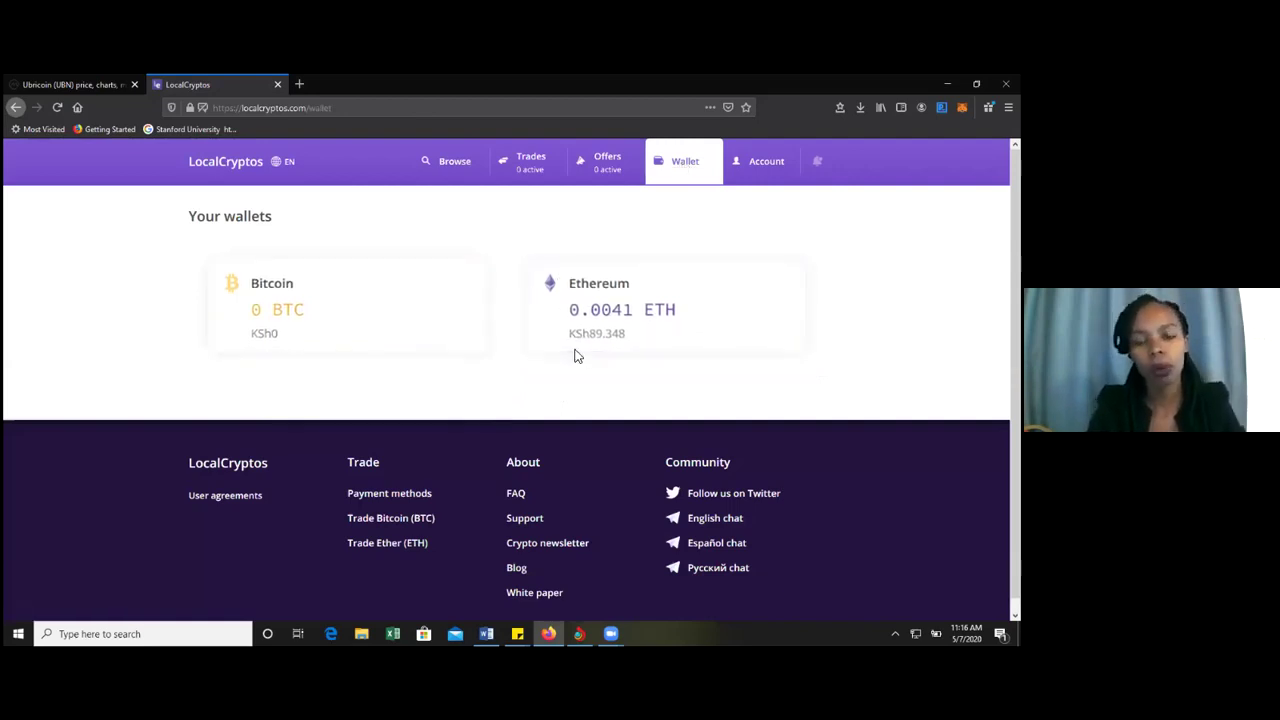
click(613, 301)
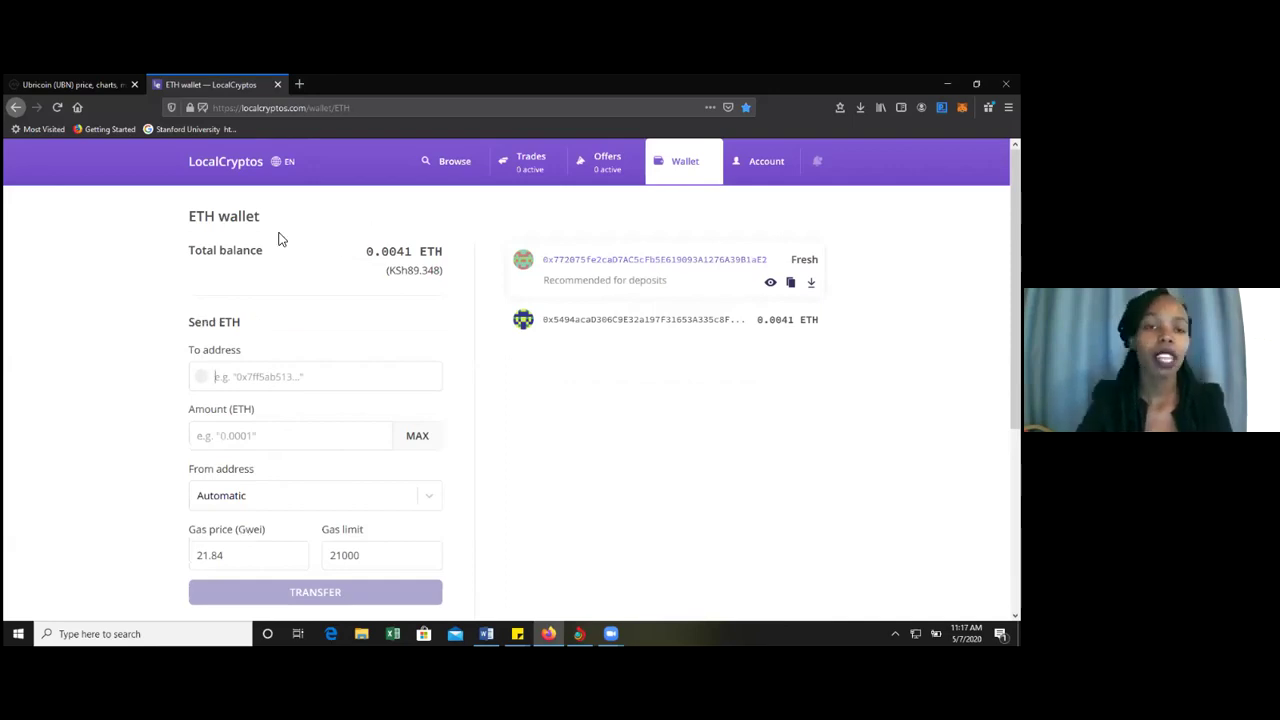
- Open etherscan.io in a new browser tab, search for "Ubn" and open the Ubricoin (UBN) token page
click(299, 84)
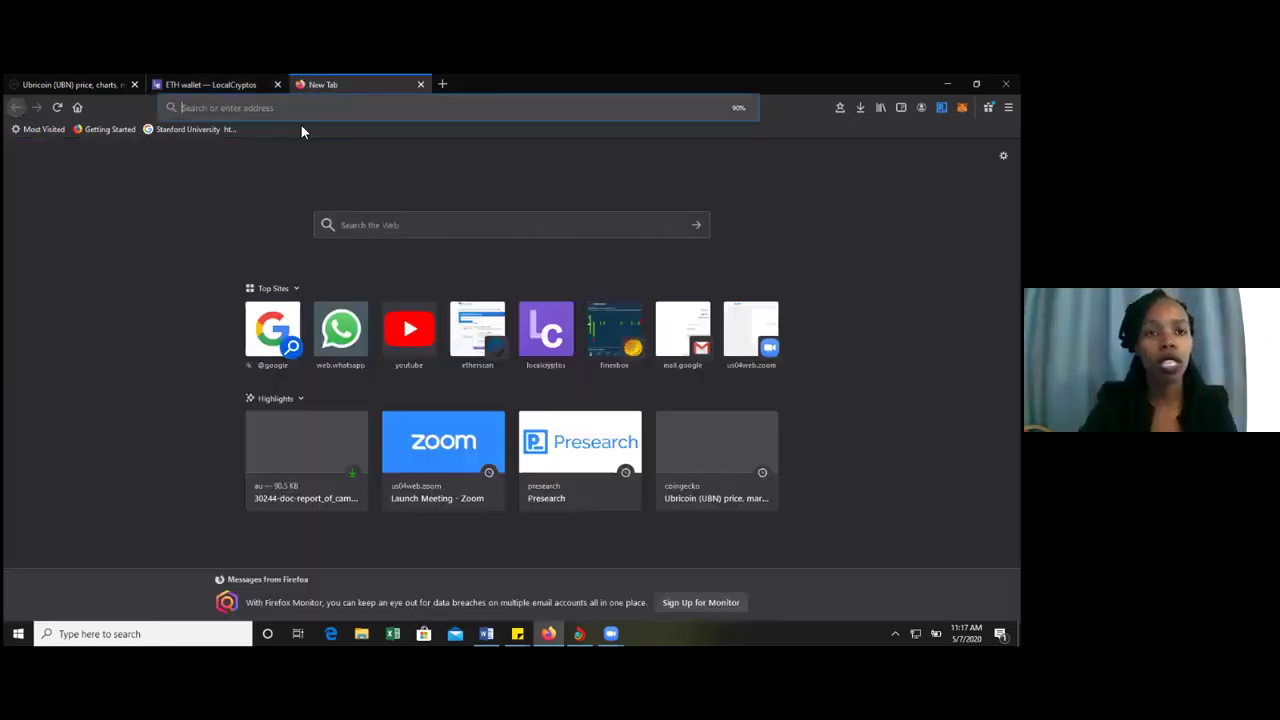
text(etherscan.io/)
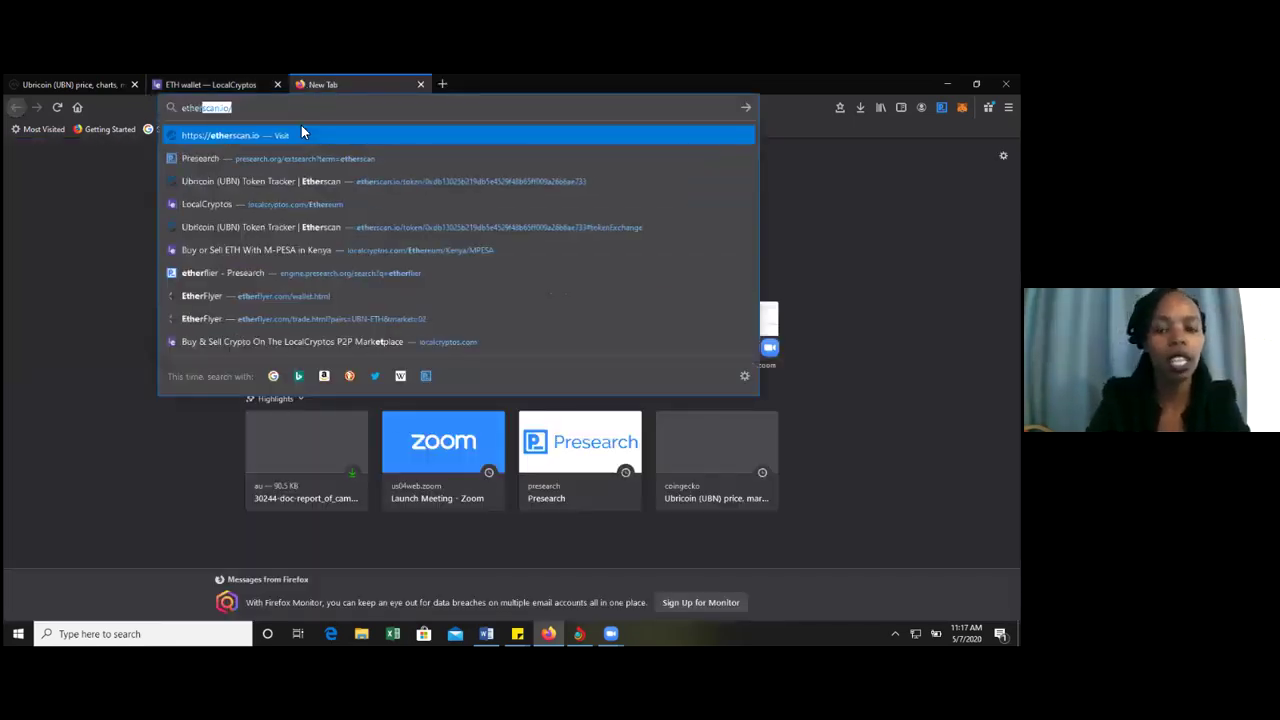
key(Return)
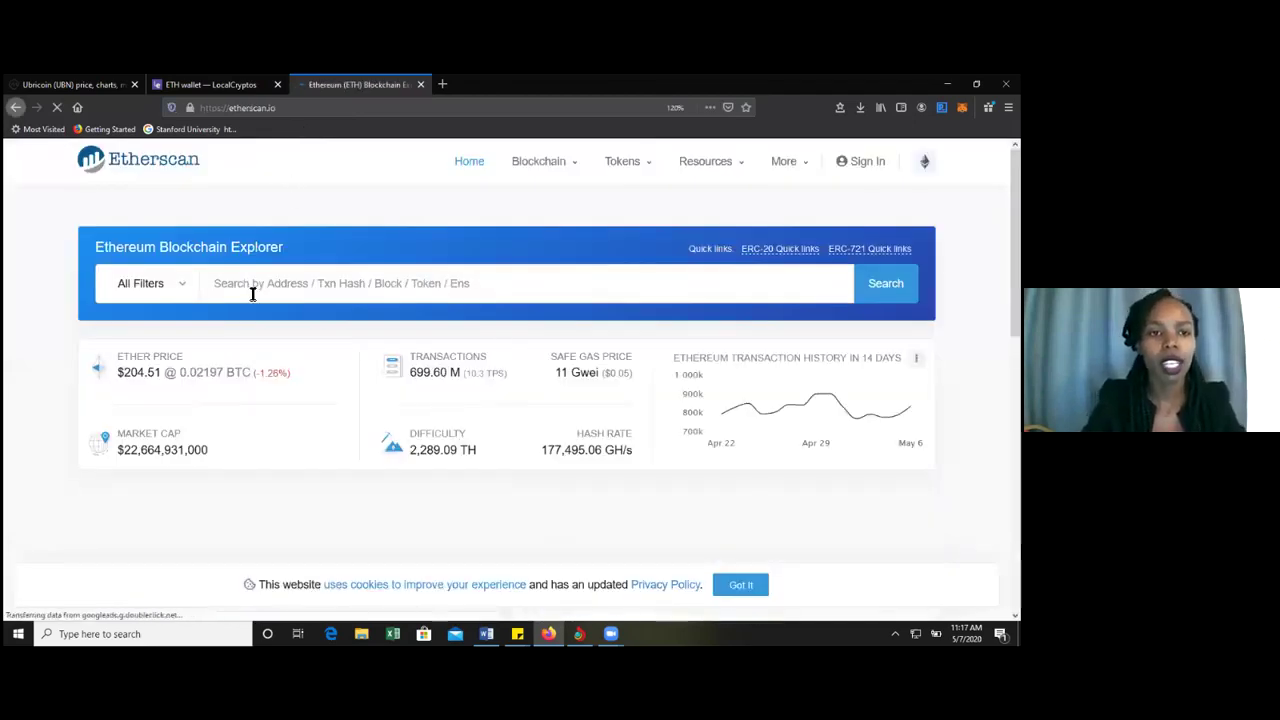
text(Ubn)
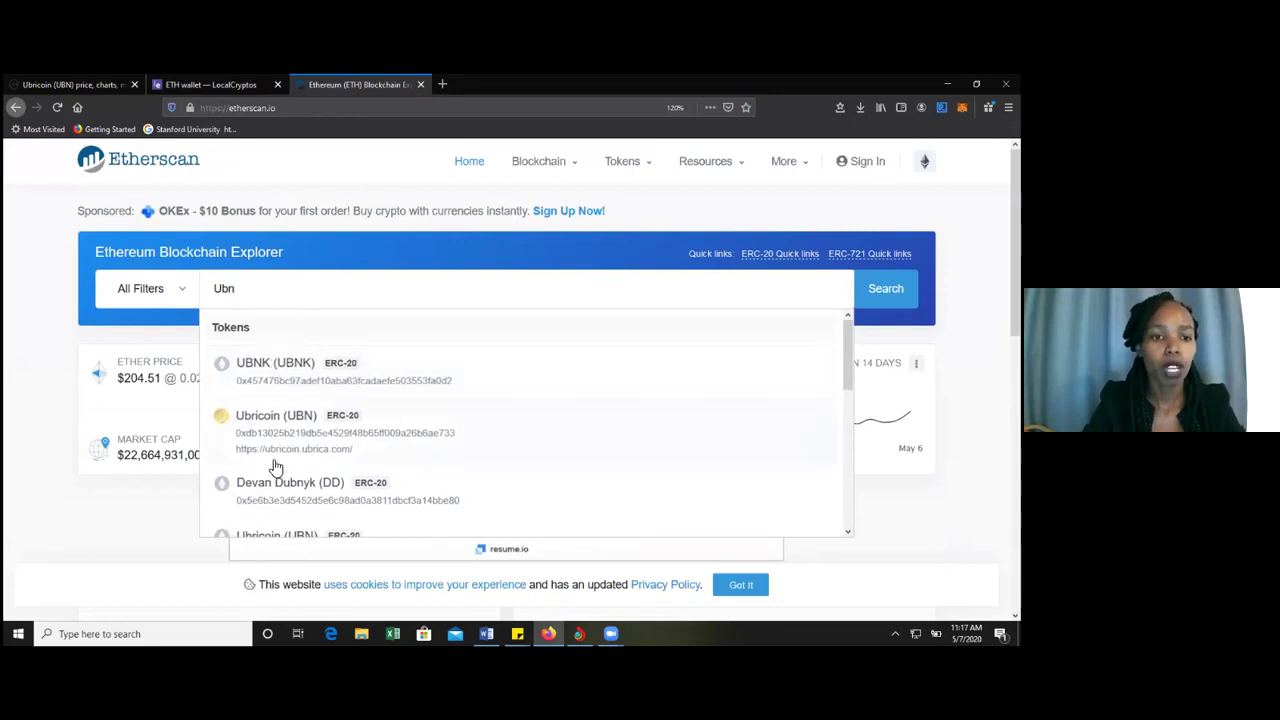
click(283, 437)
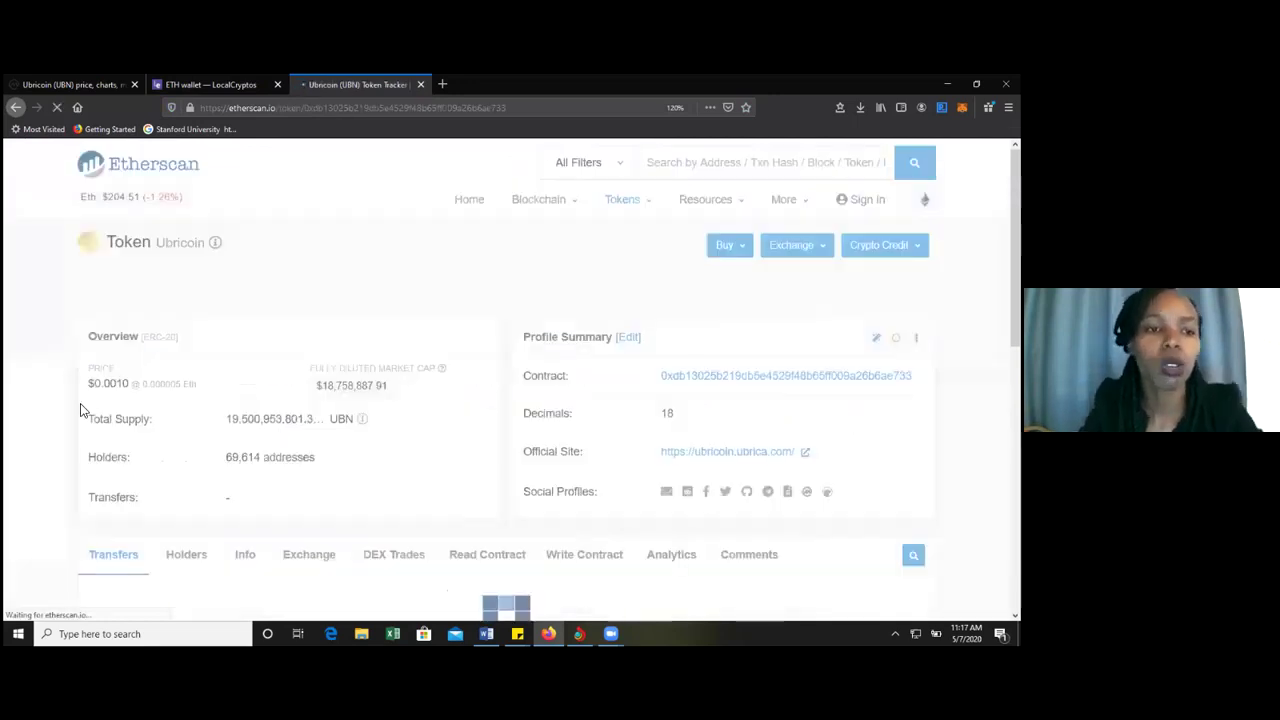
- Examine which exchanges and trading pairs are listed for the Ubricoin token
scroll(78, 300, down, 3)
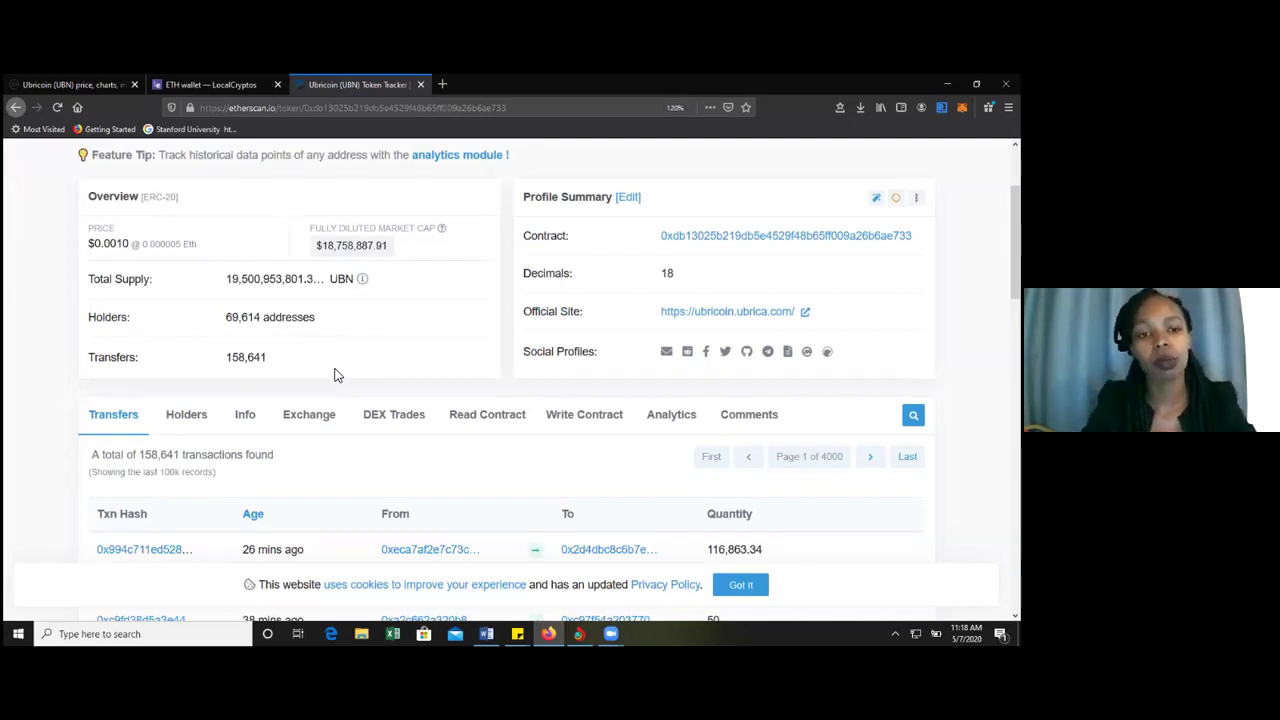
scroll(112, 480, down, 1)
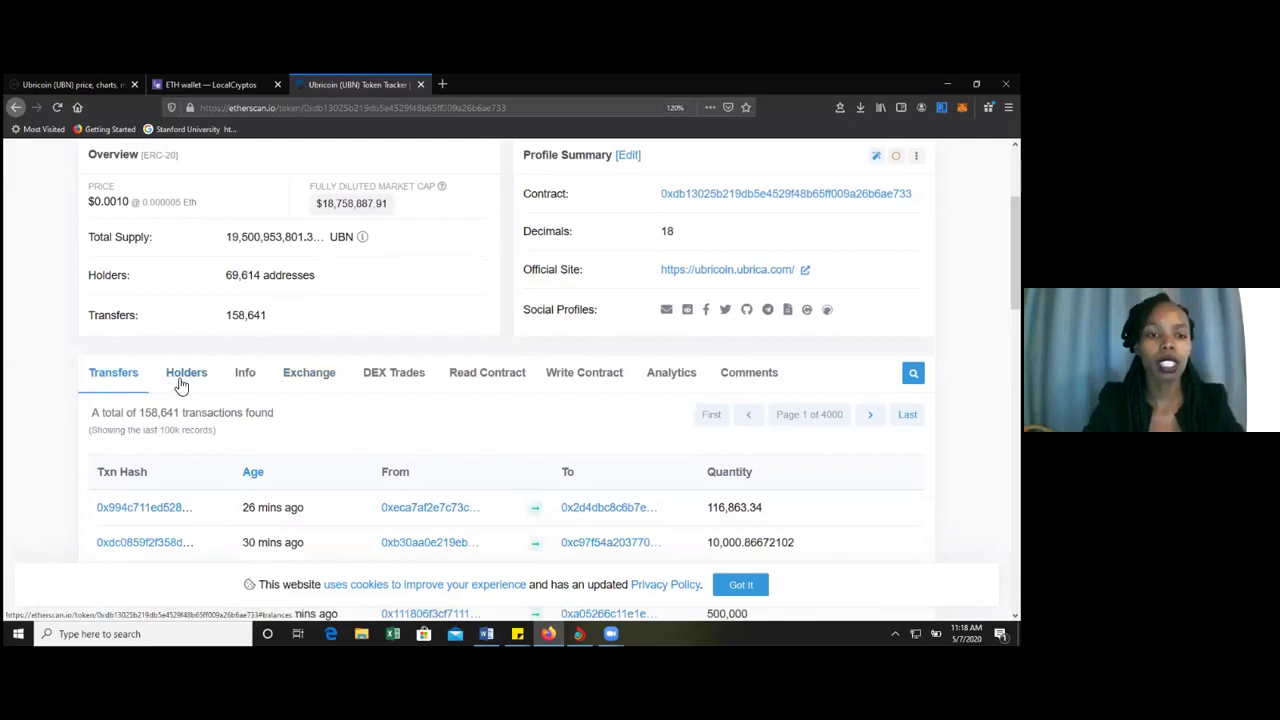
click(306, 383)
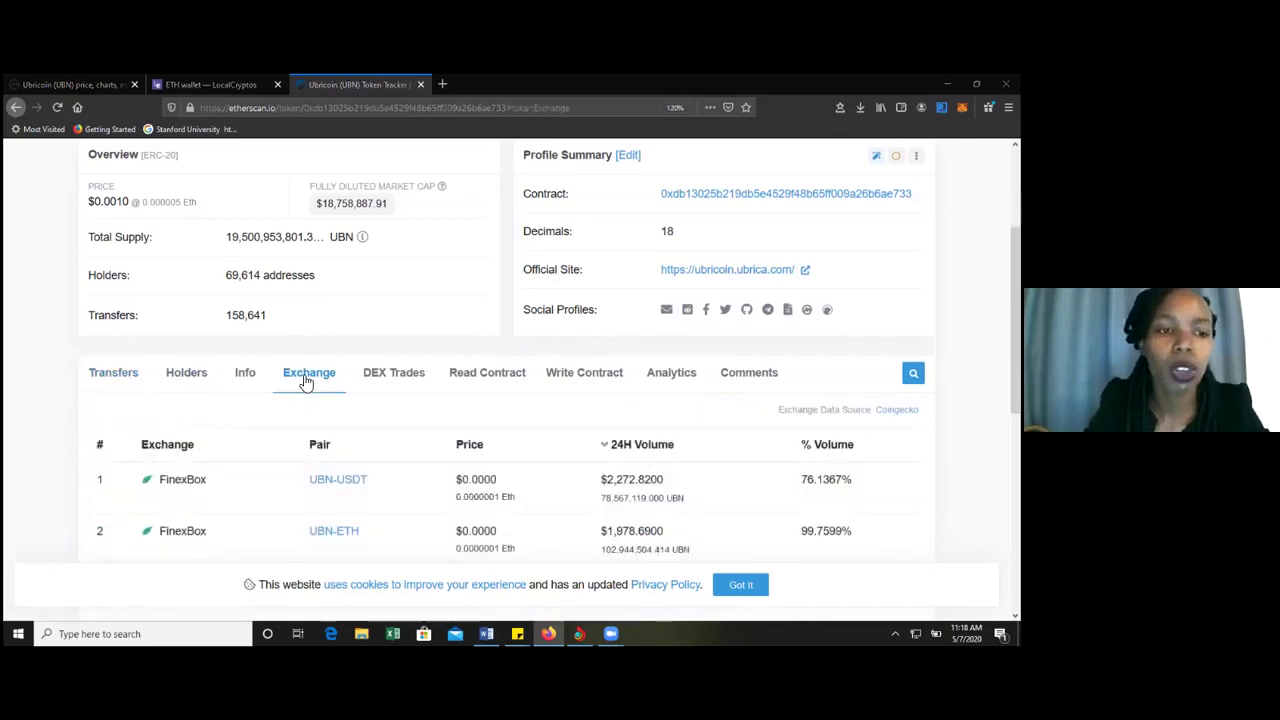
scroll(66, 330, down, 1)
scroll(60, 308, down, 3)
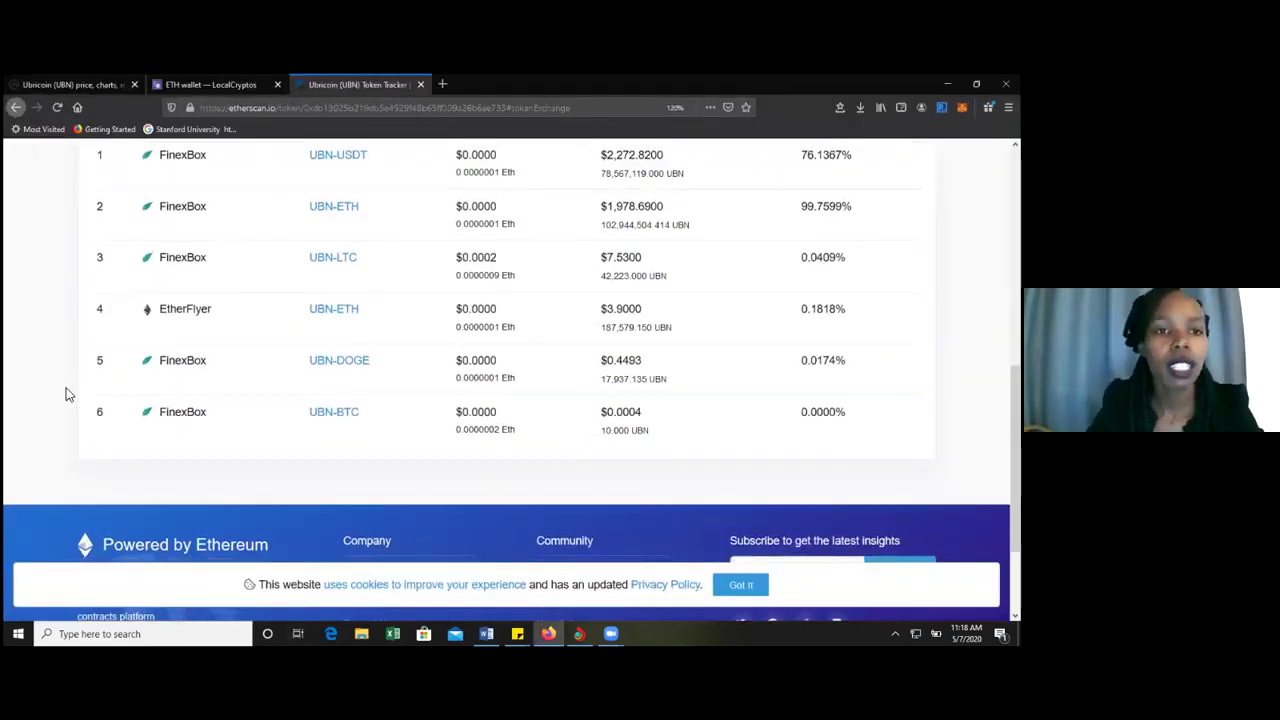
scroll(64, 394, up, 1)
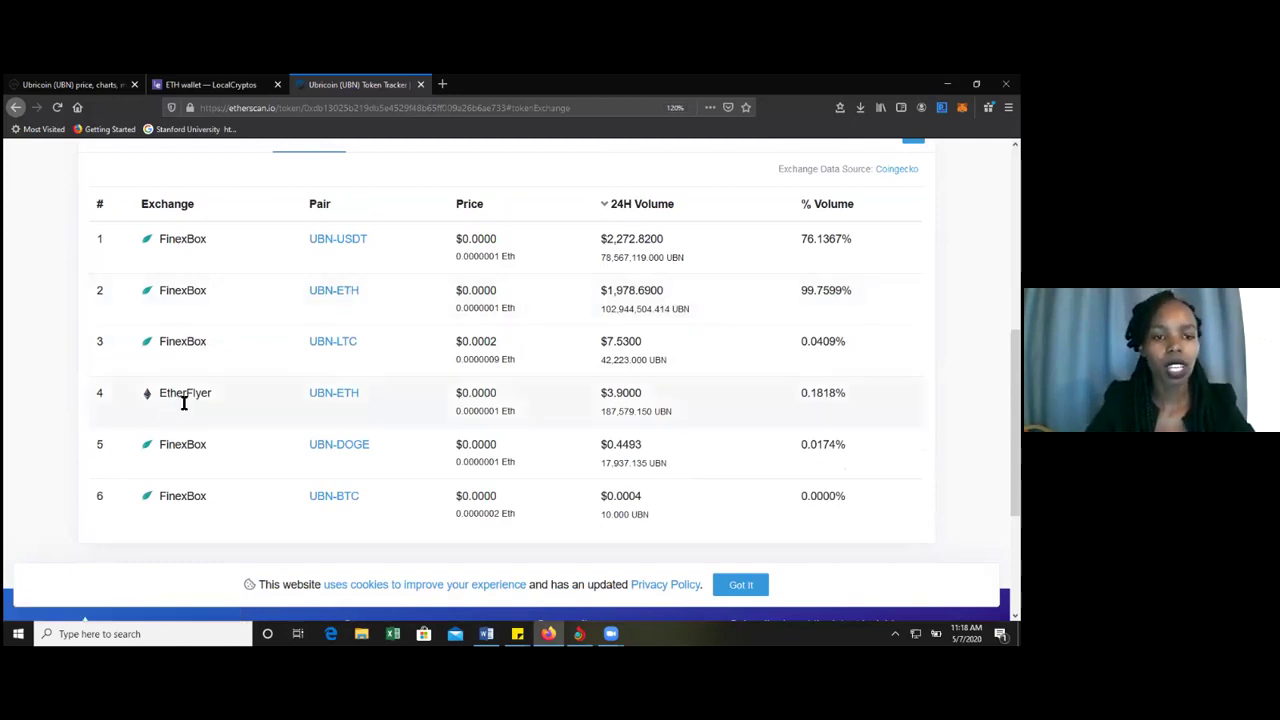
- Open the EtherFlyer UBN-ETH market from the Ubricoin exchange list and go to the connected account's wallet page
click(345, 396)
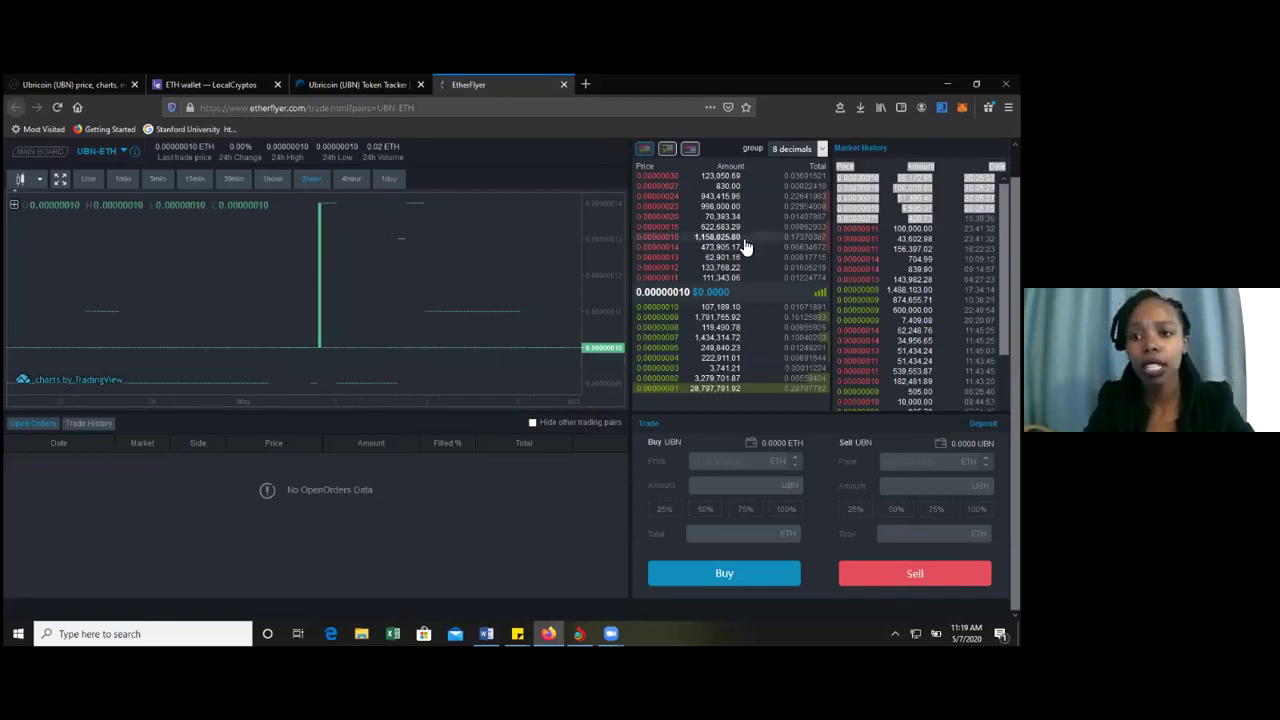
scroll(745, 246, up, 1)
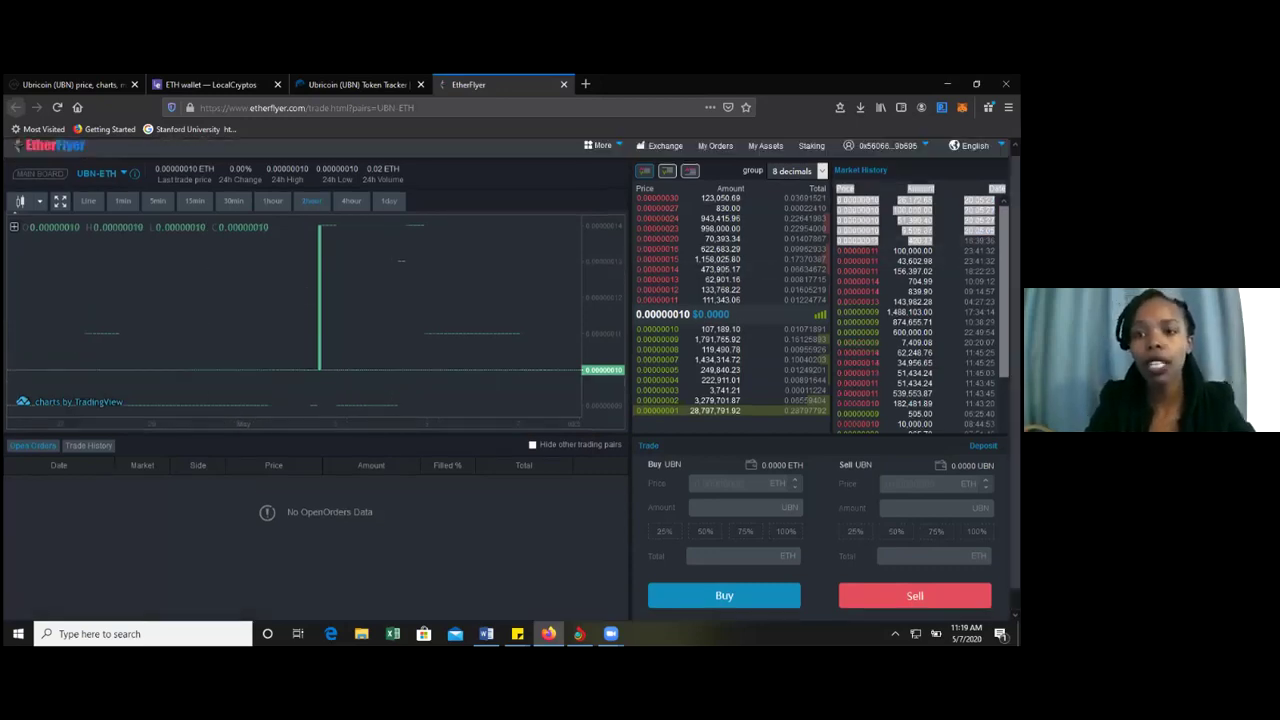
scroll(745, 246, up, 1)
mouse_move(880, 152)
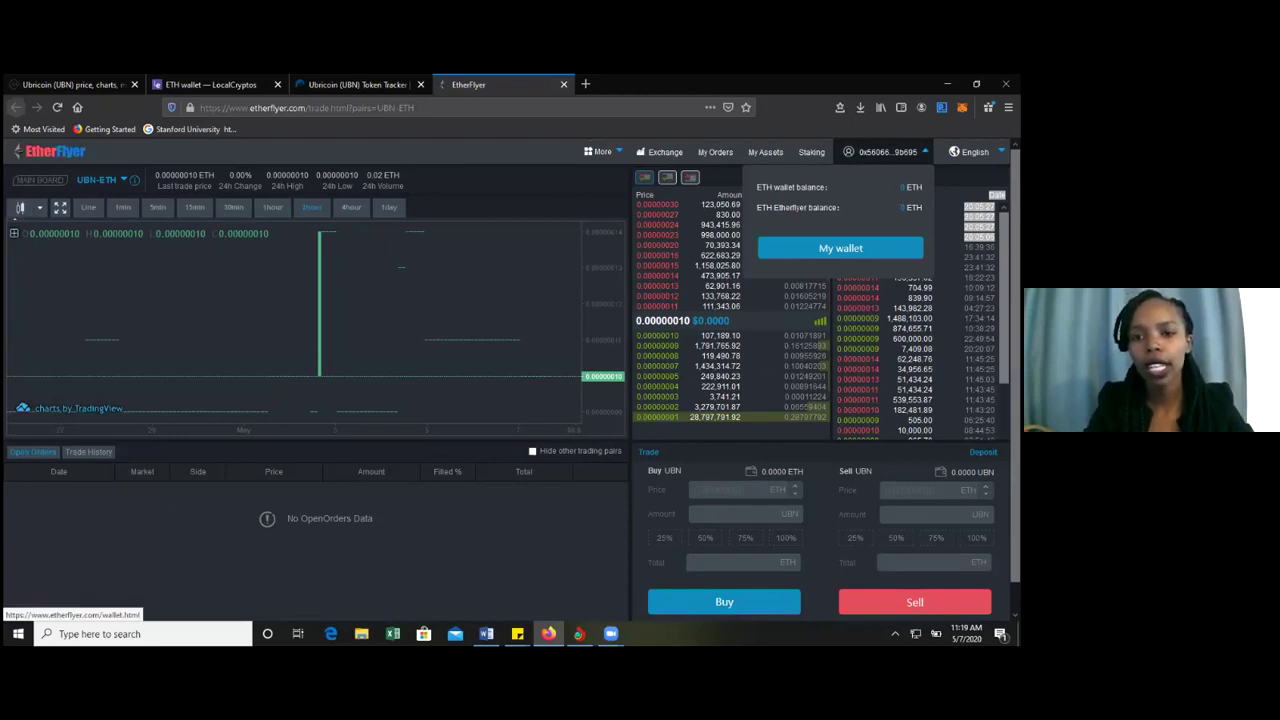
click(840, 248)
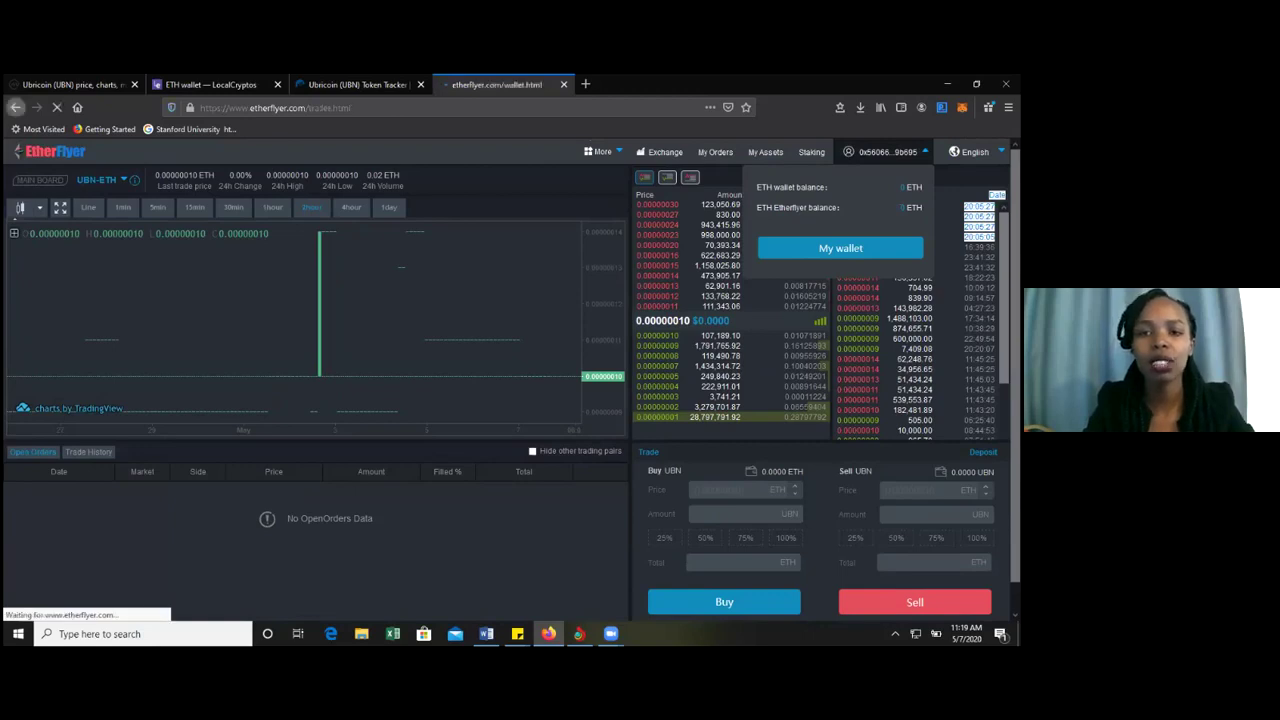
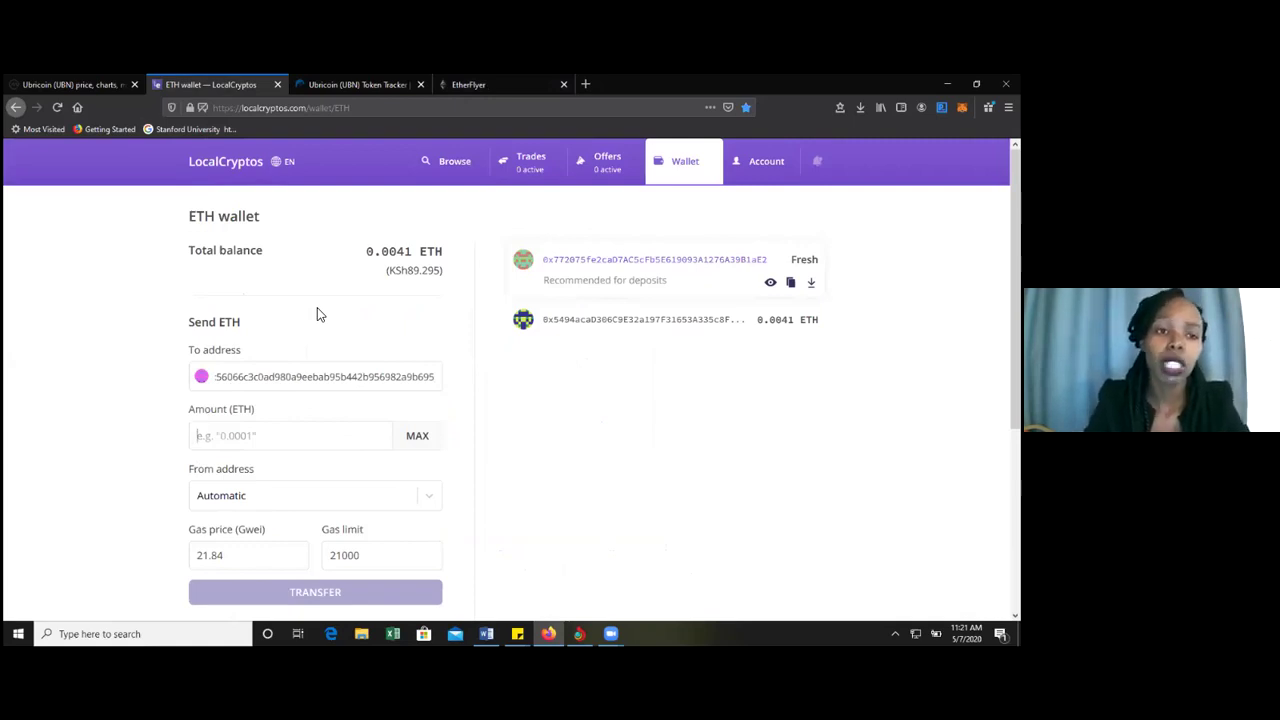
- Compare the EtherFlyer wallet page with the LocalCryptos Send ETH form and return to EtherFlyer
click(507, 80)
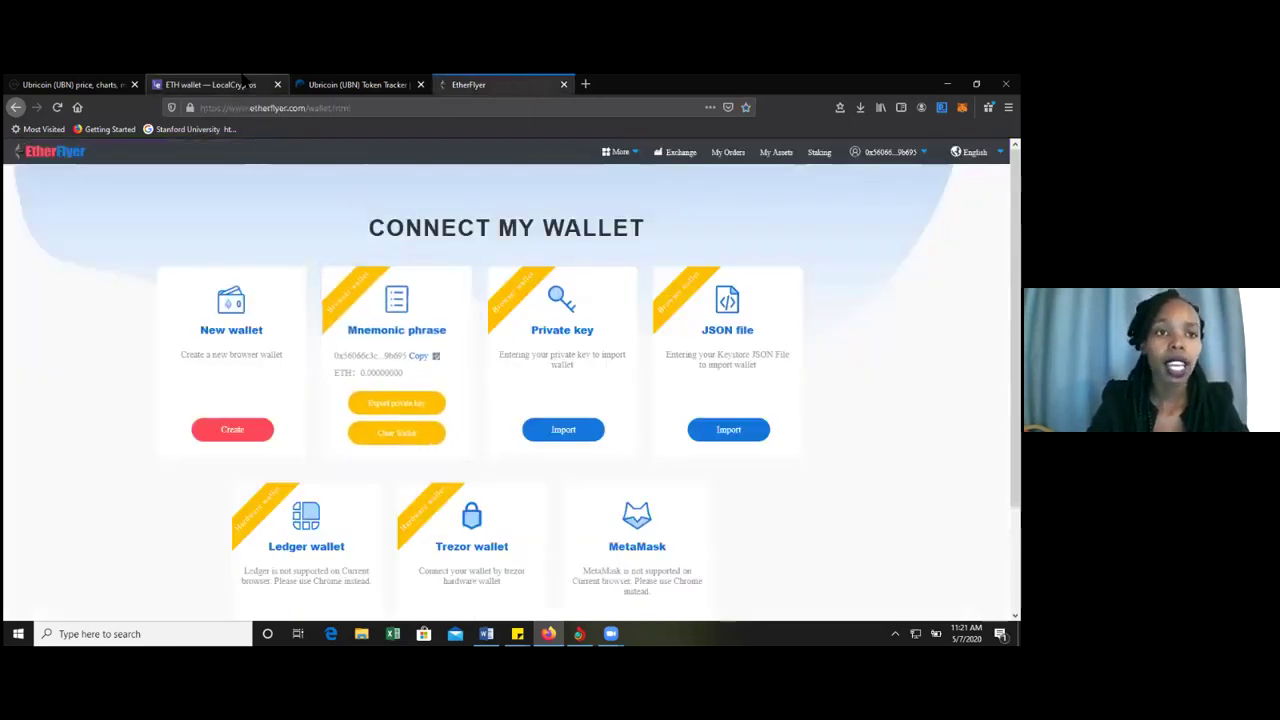
click(210, 84)
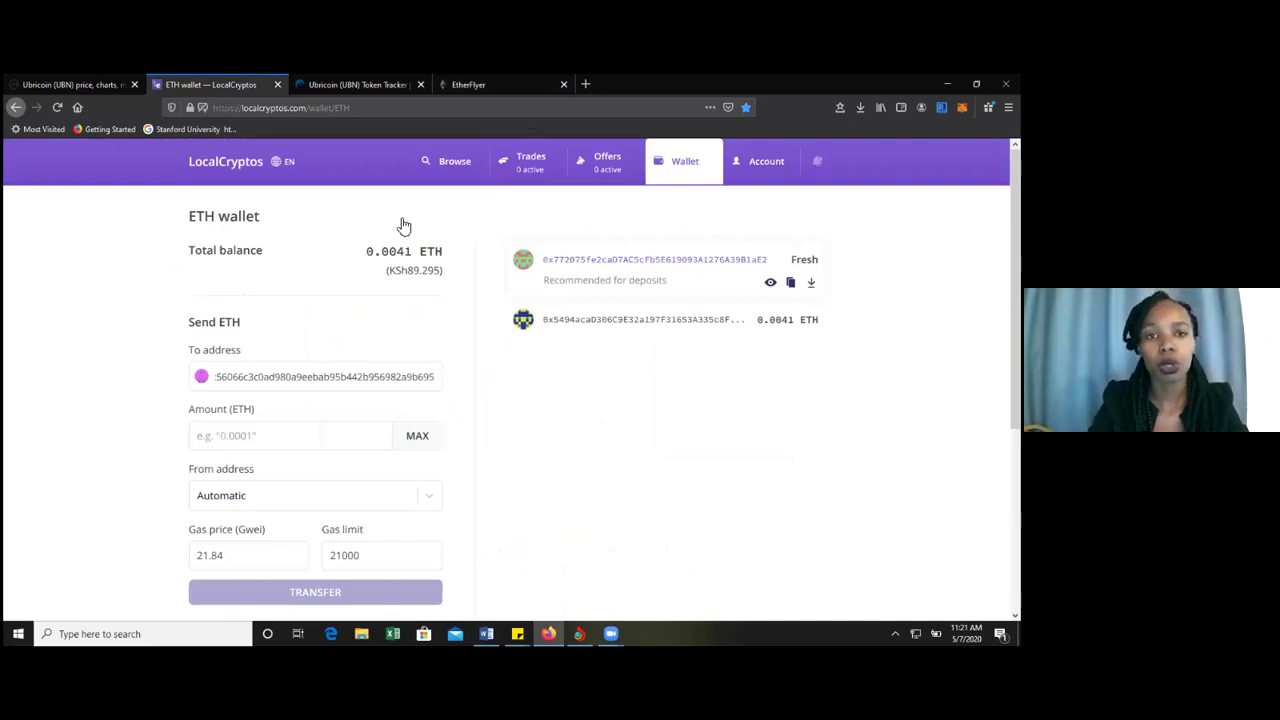
click(491, 82)
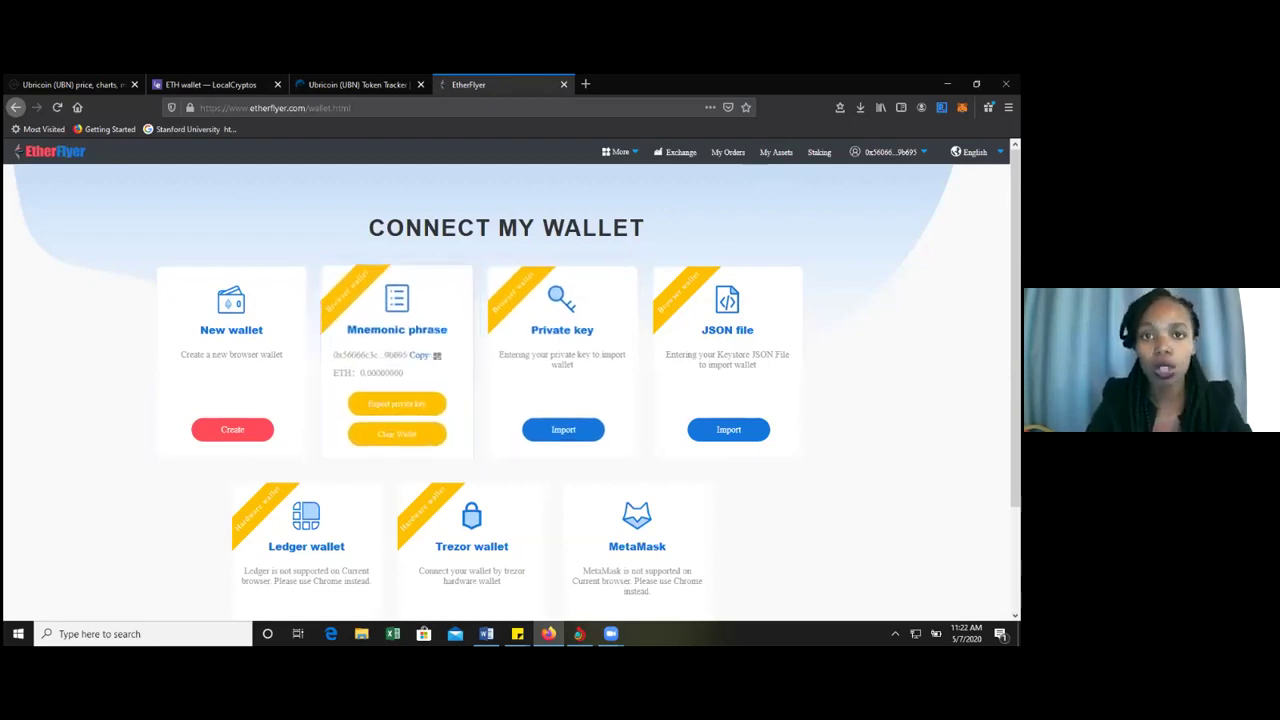
- Open the EtherFlyer assets page, include assets with zero balance and filter the list for "eth"
click(769, 160)
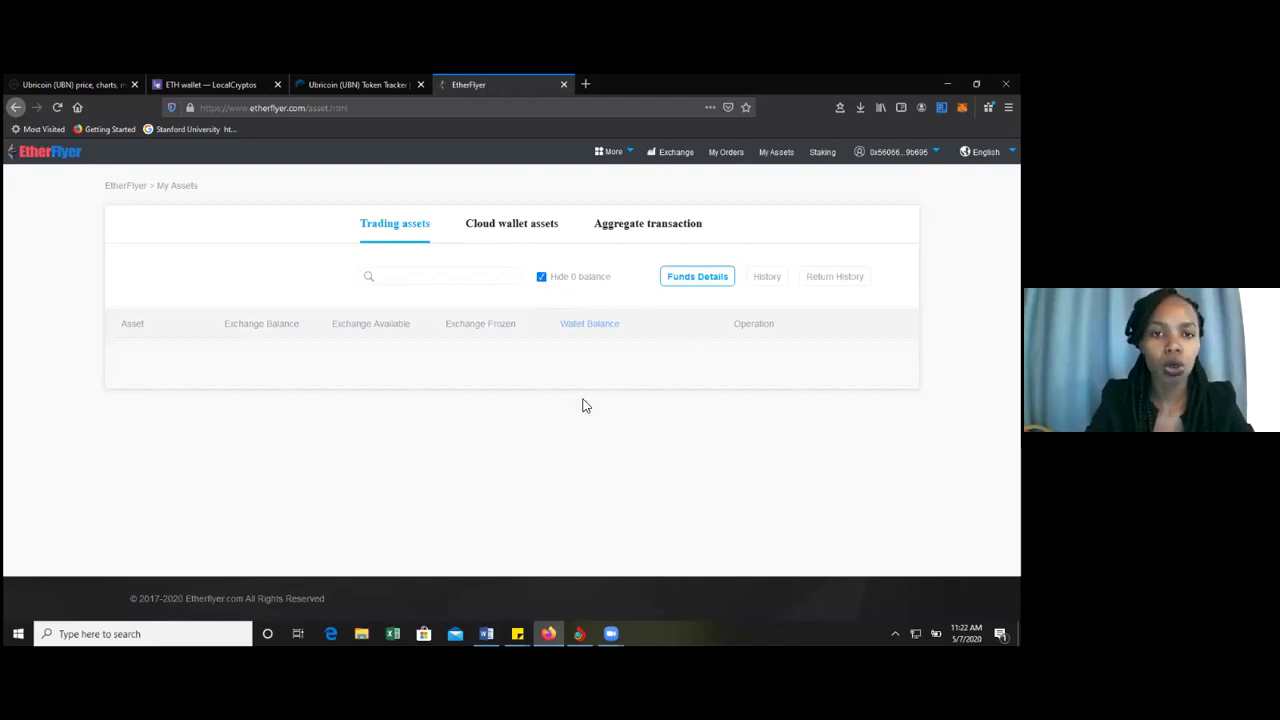
click(540, 278)
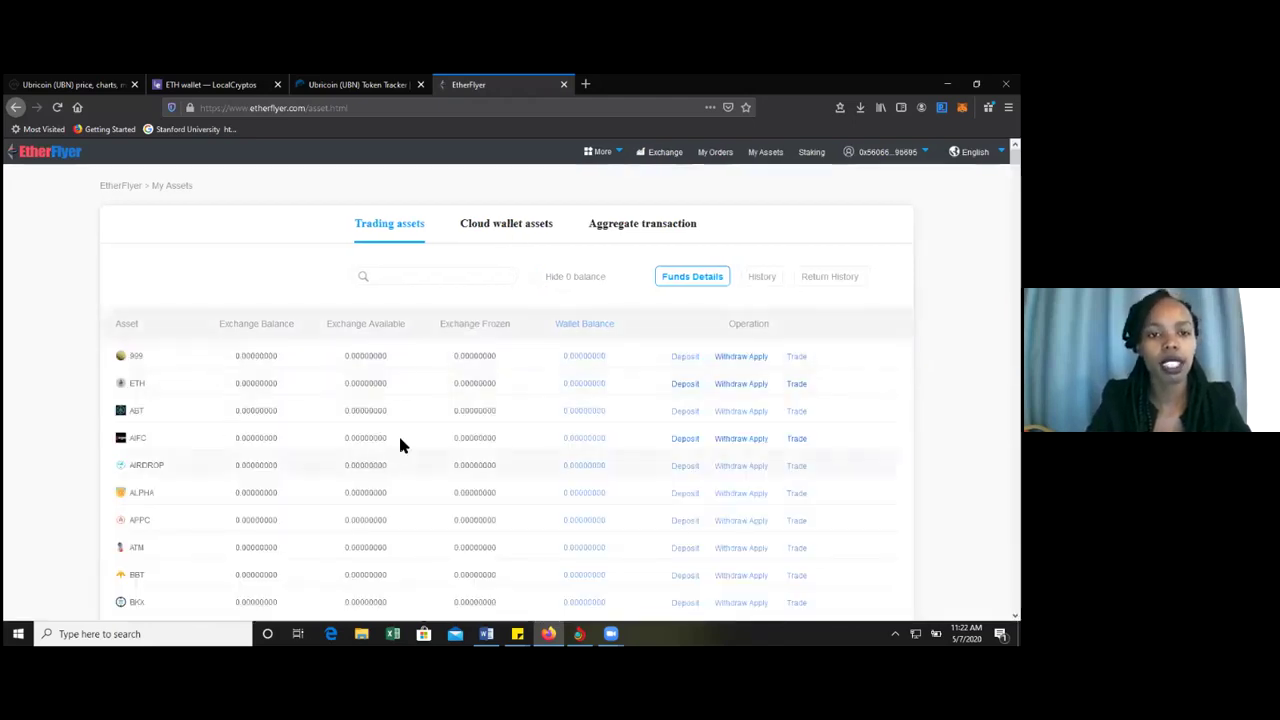
click(436, 280)
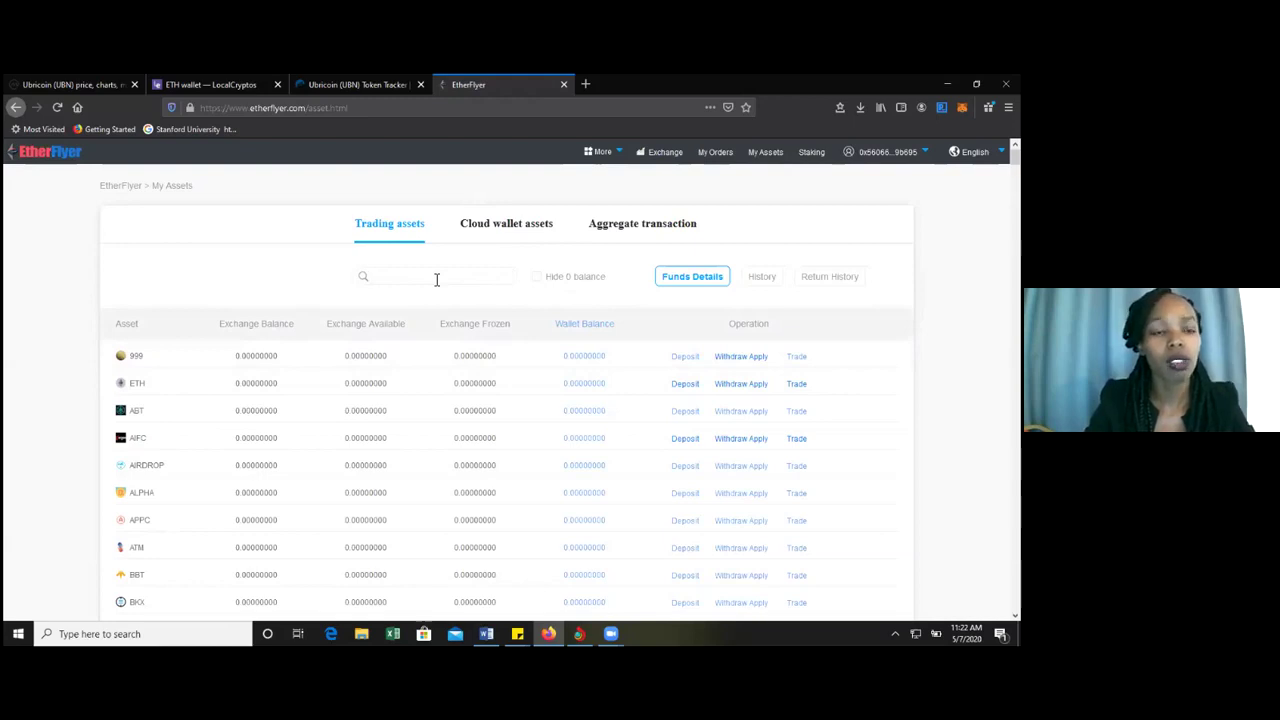
text(eth)
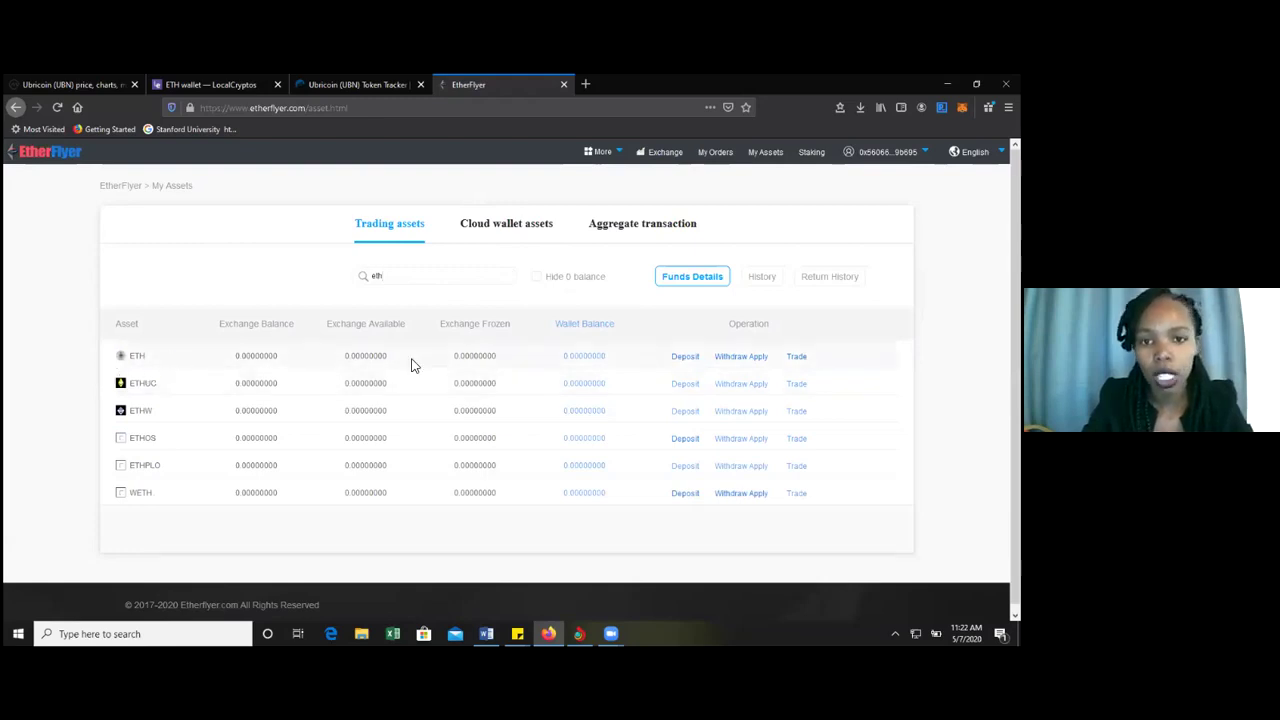
- Open the deposit form for ETH and go through its deposit amount and wallet password fields
click(684, 357)
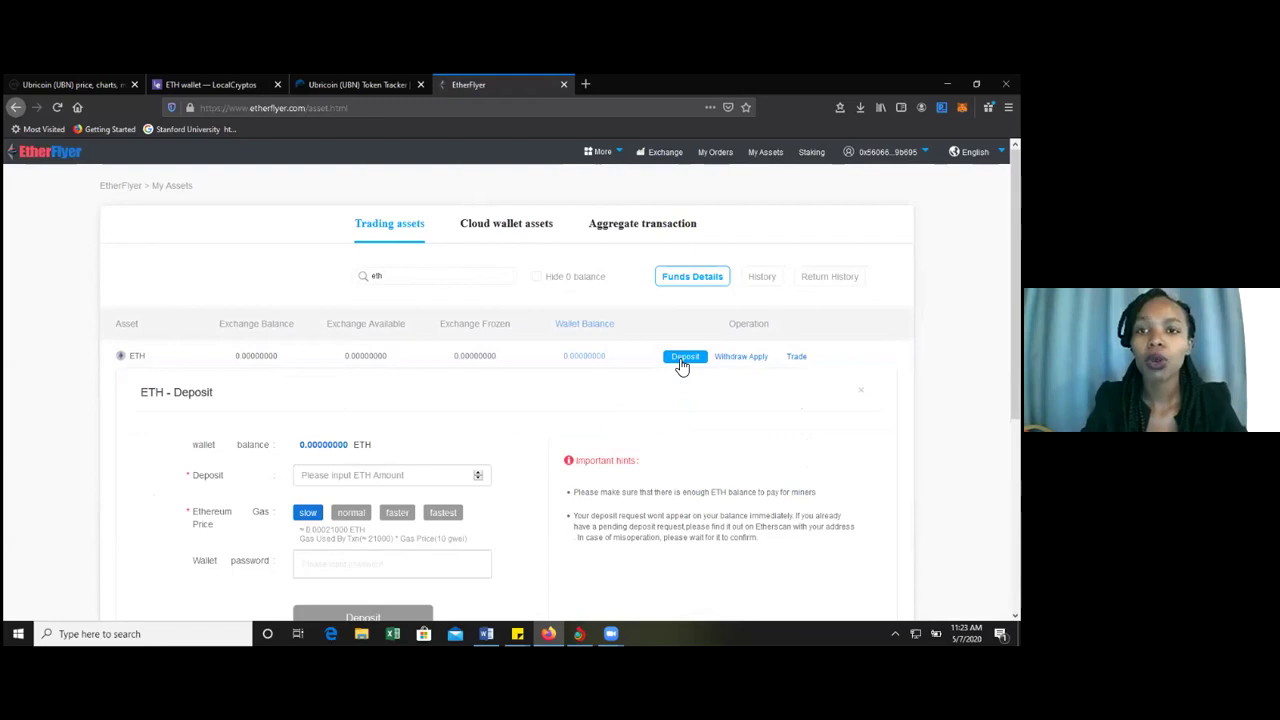
mouse_move(882, 152)
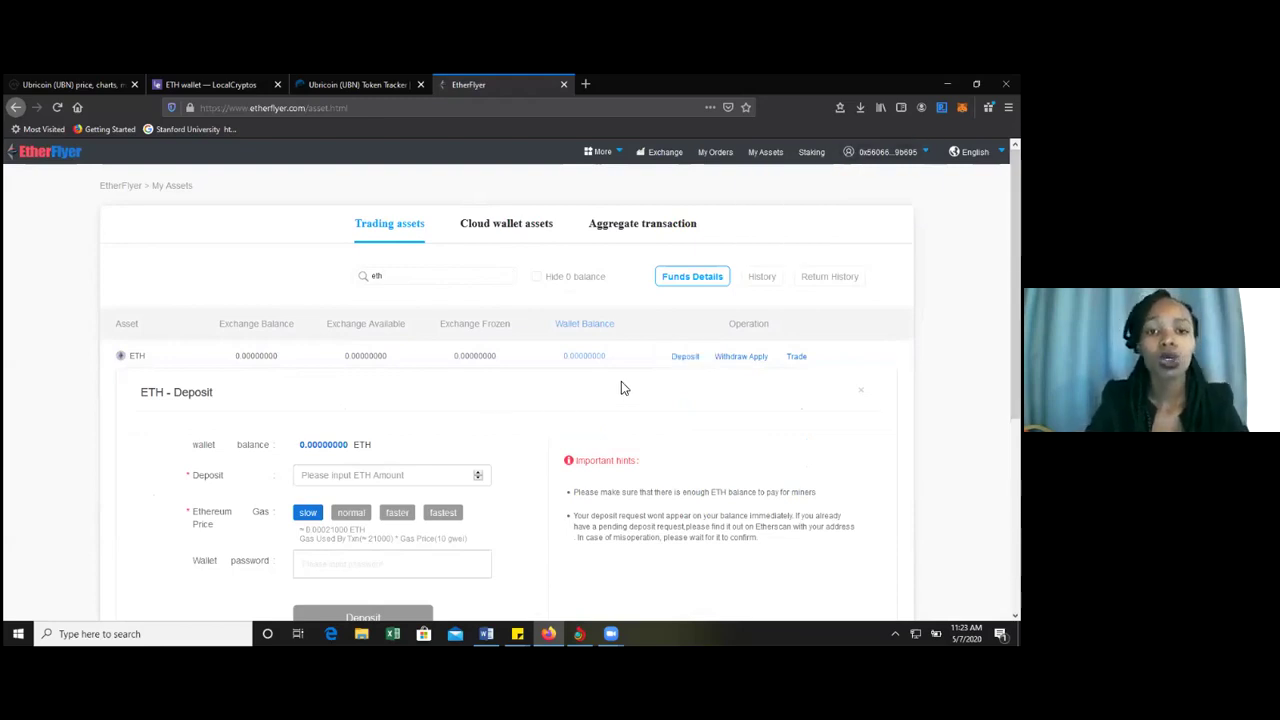
scroll(110, 400, down, 2)
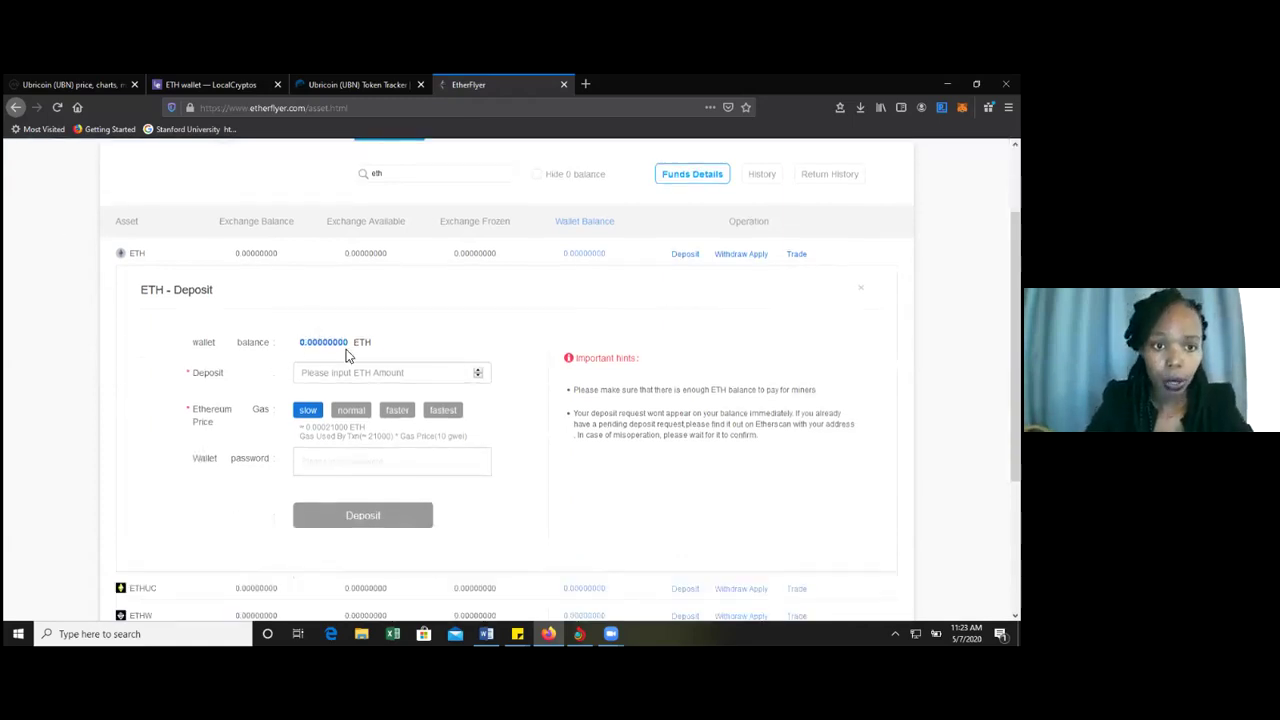
click(336, 375)
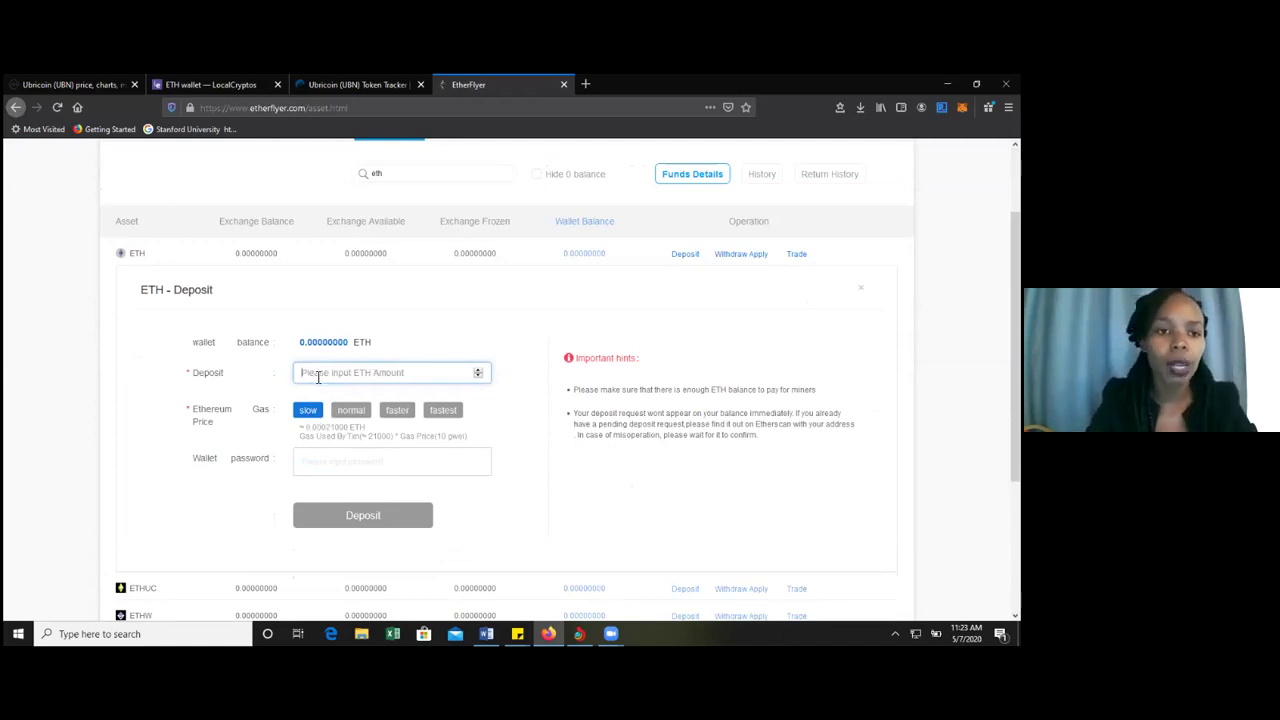
click(312, 458)
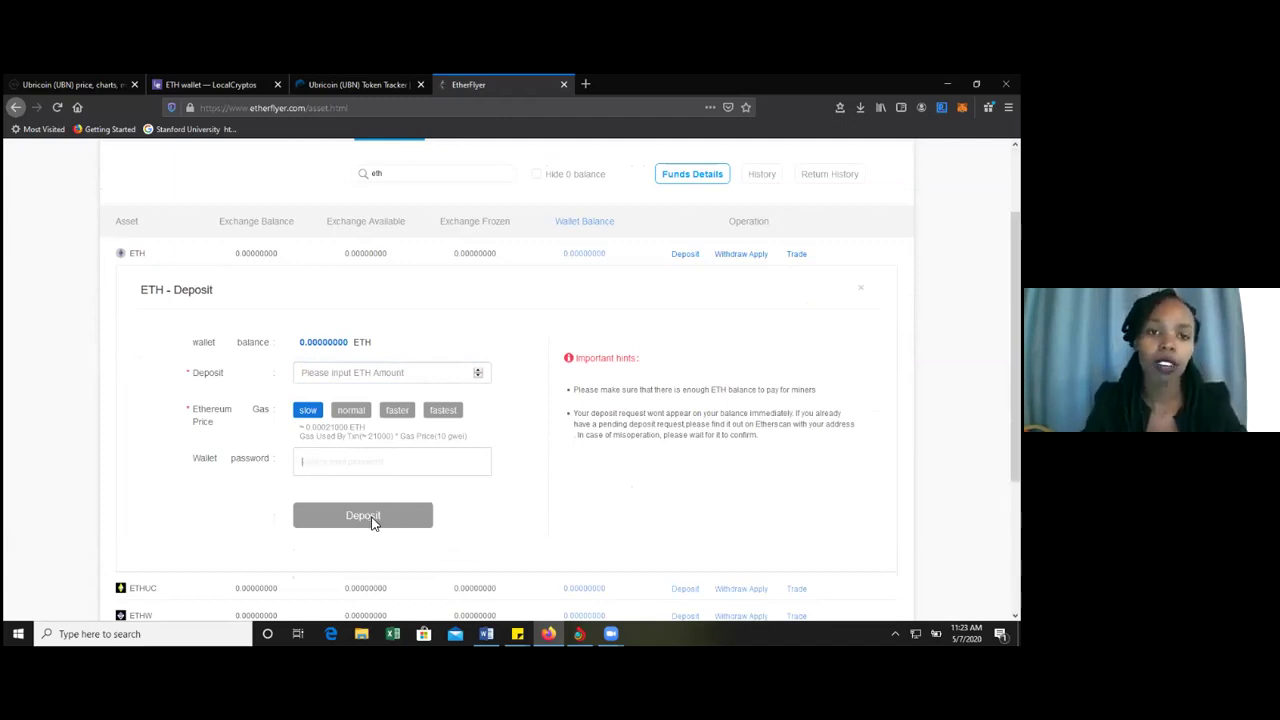
- Leave the ETH deposit form and open the exchange's Main Board trading page
scroll(86, 382, up, 2)
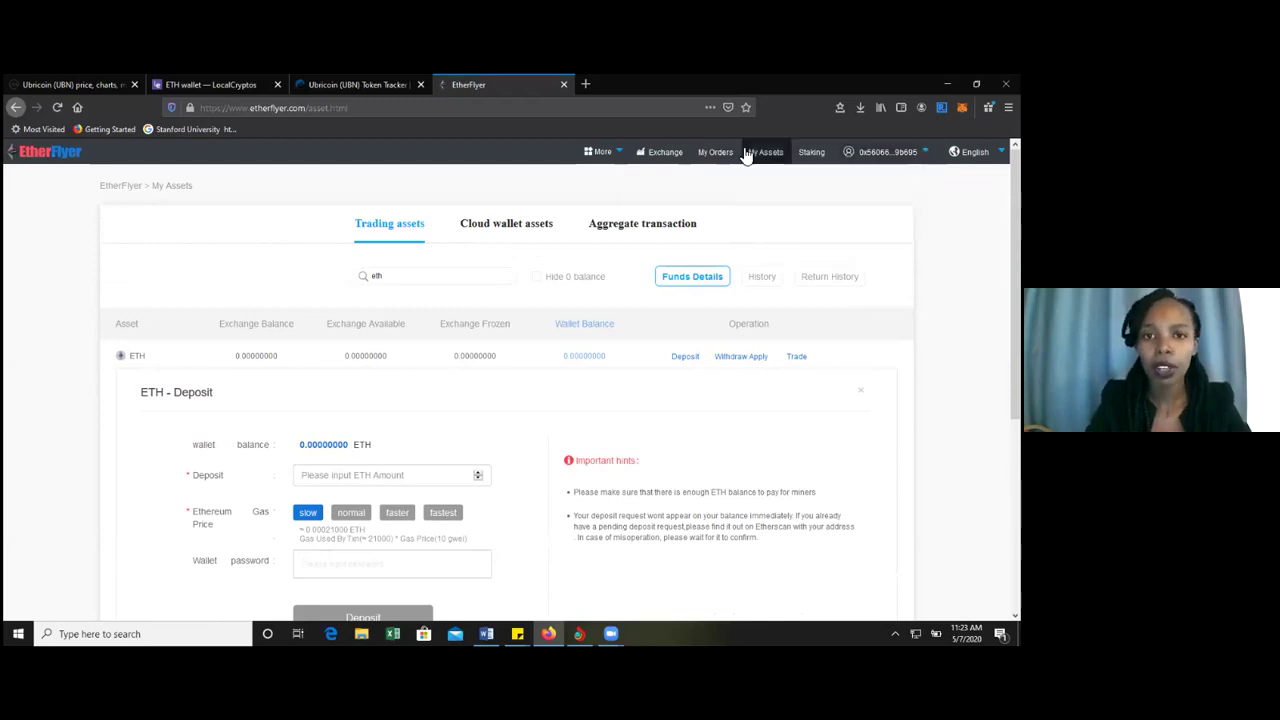
mouse_move(665, 152)
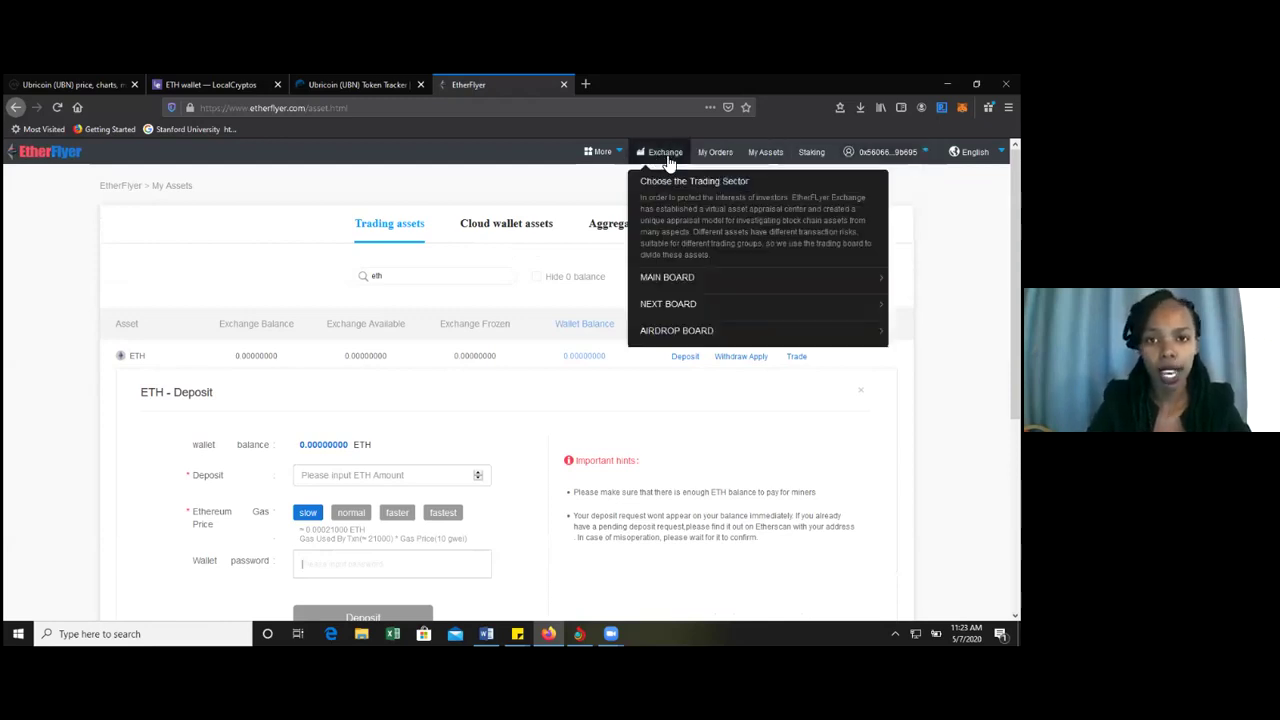
click(672, 290)
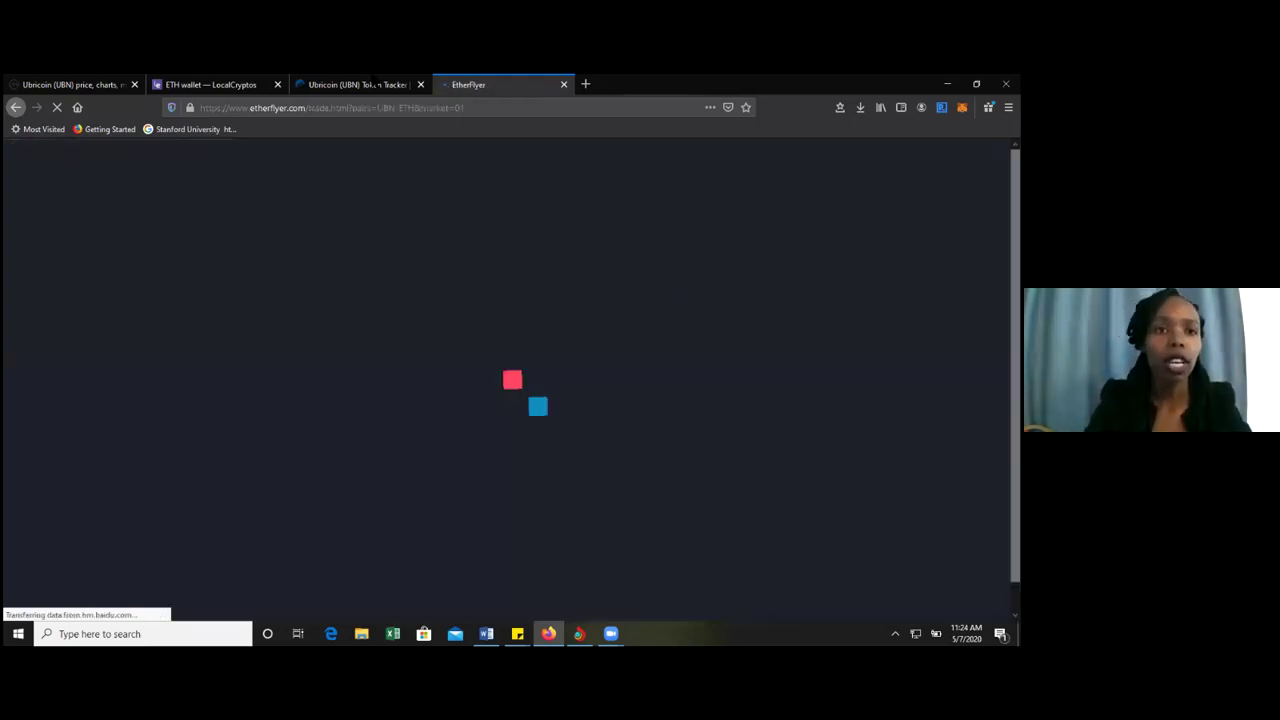
- Reopen EtherFlyer's UBN-ETH market from the Etherscan exchange list in its own browser tab and close the older EtherFlyer tab
click(355, 84)
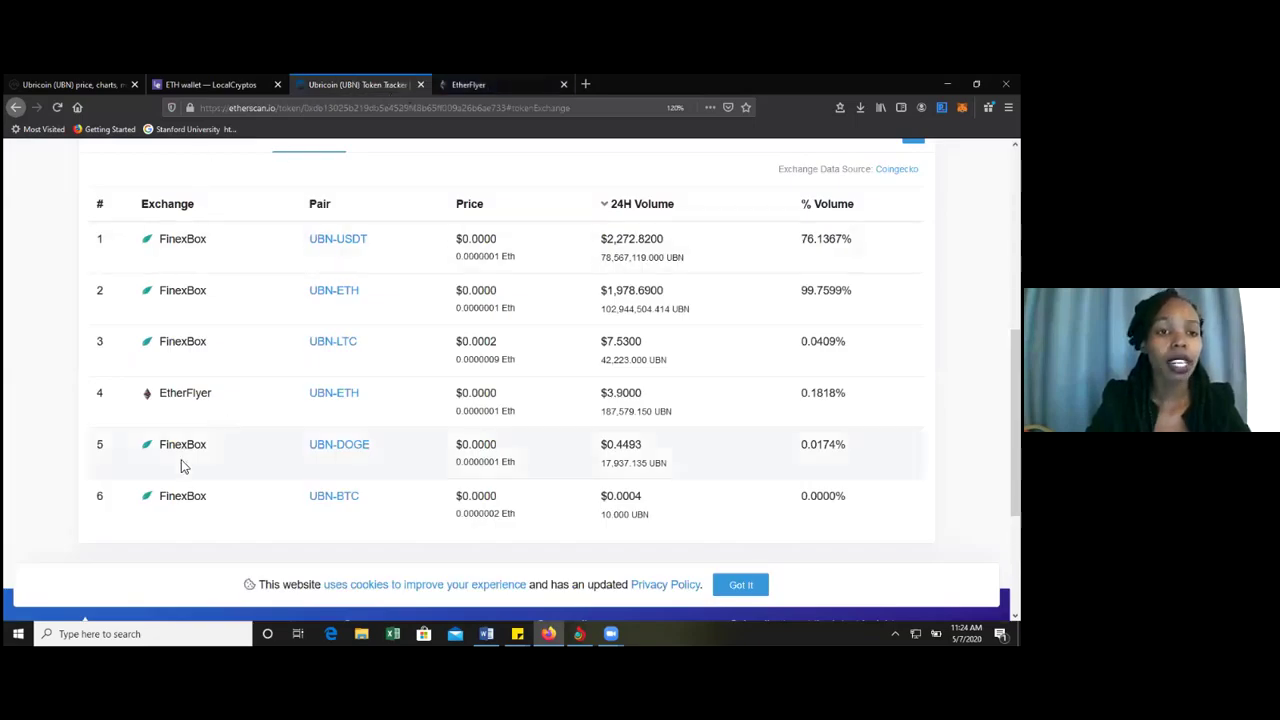
click(337, 398)
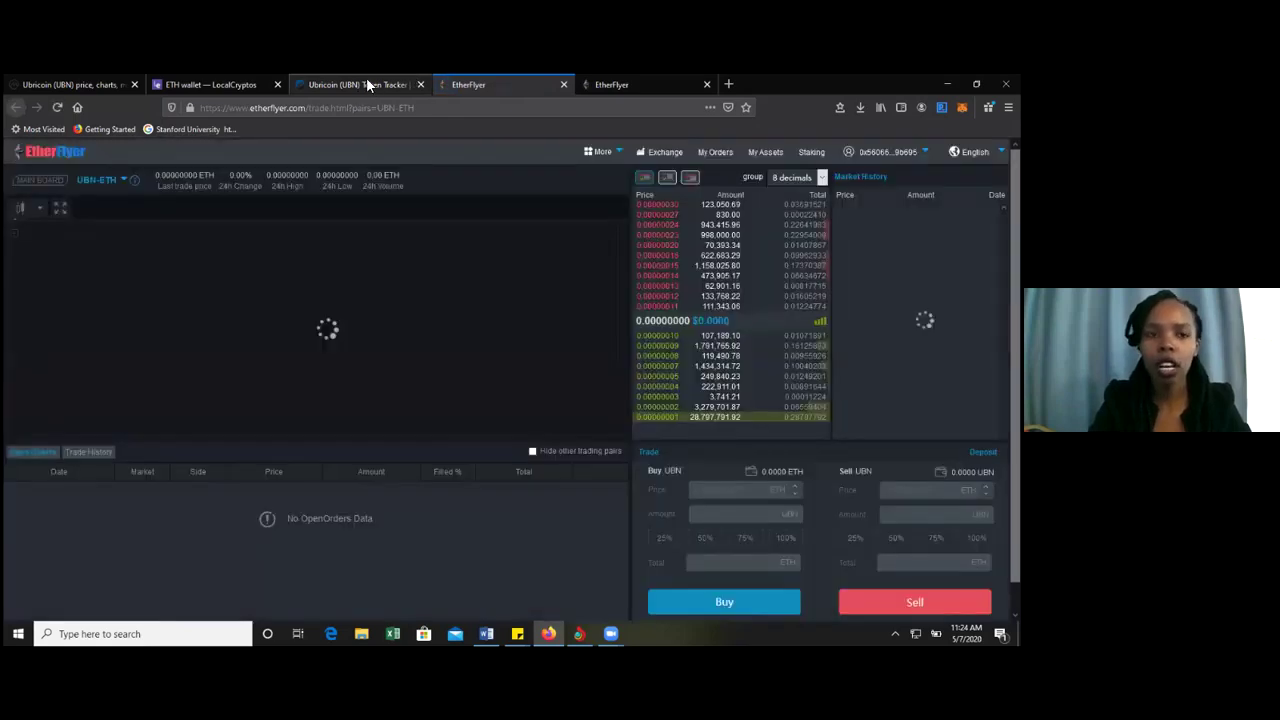
click(364, 84)
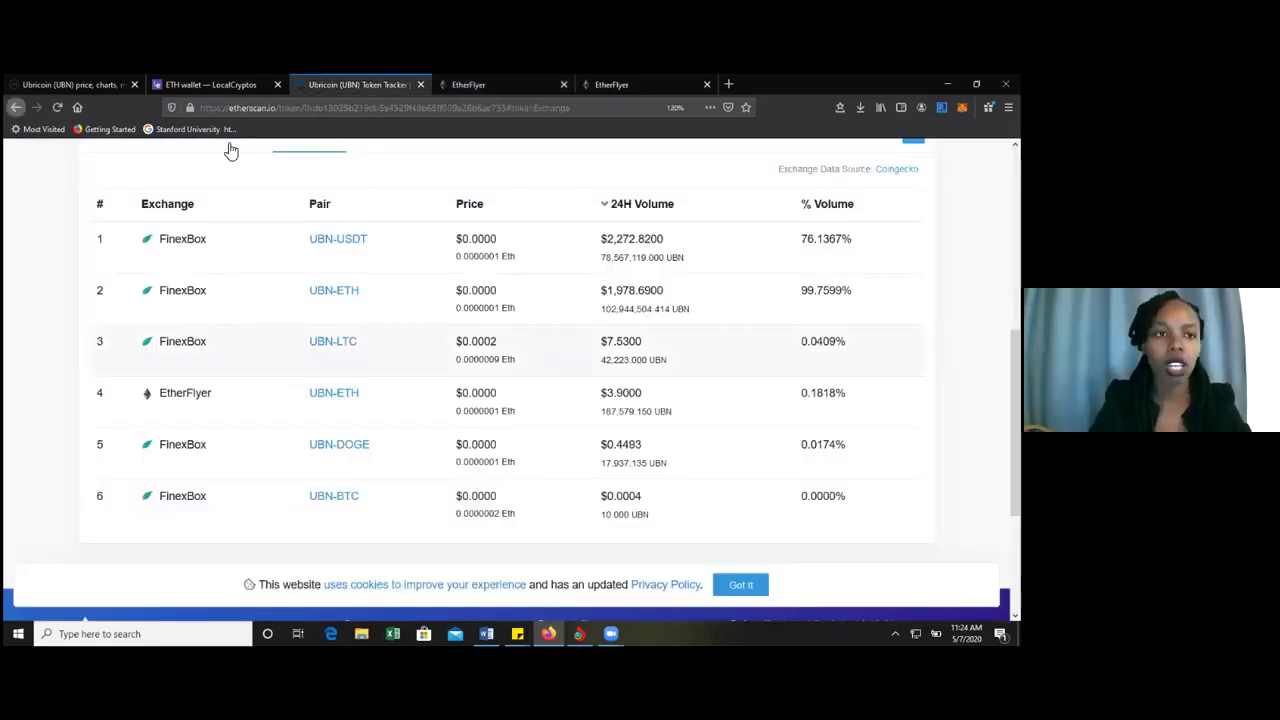
click(622, 84)
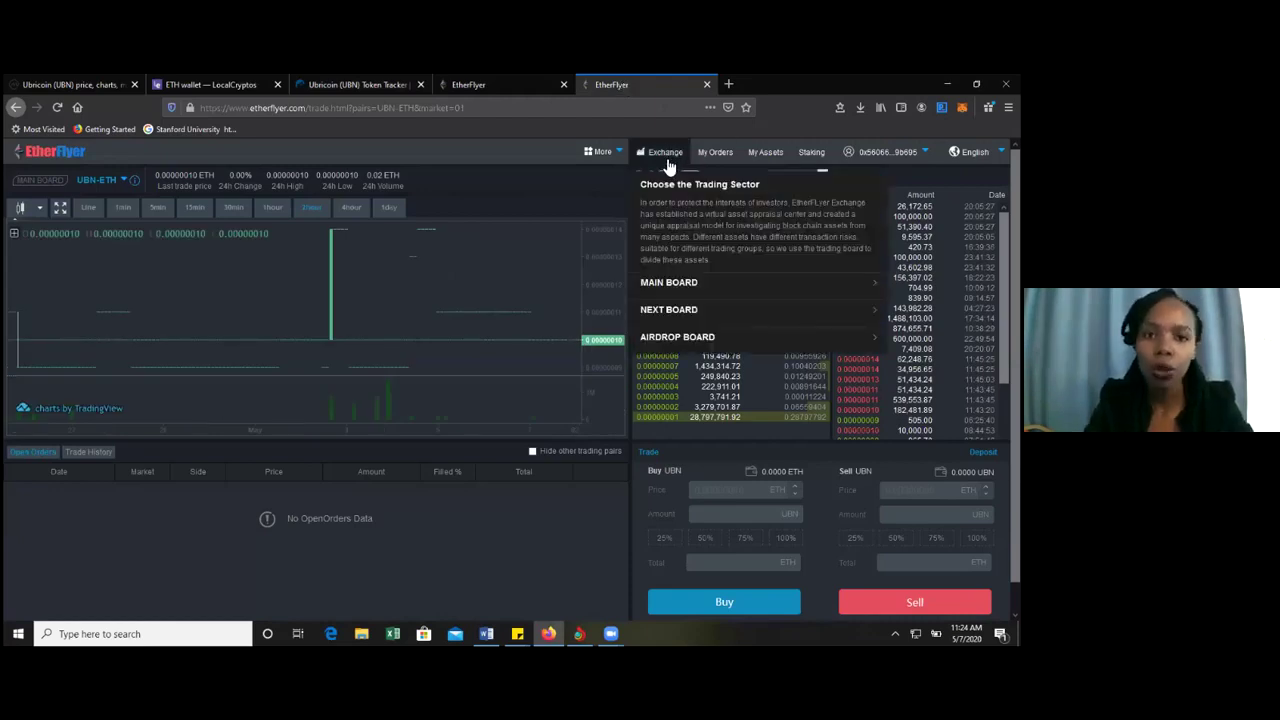
middle_click(630, 86)
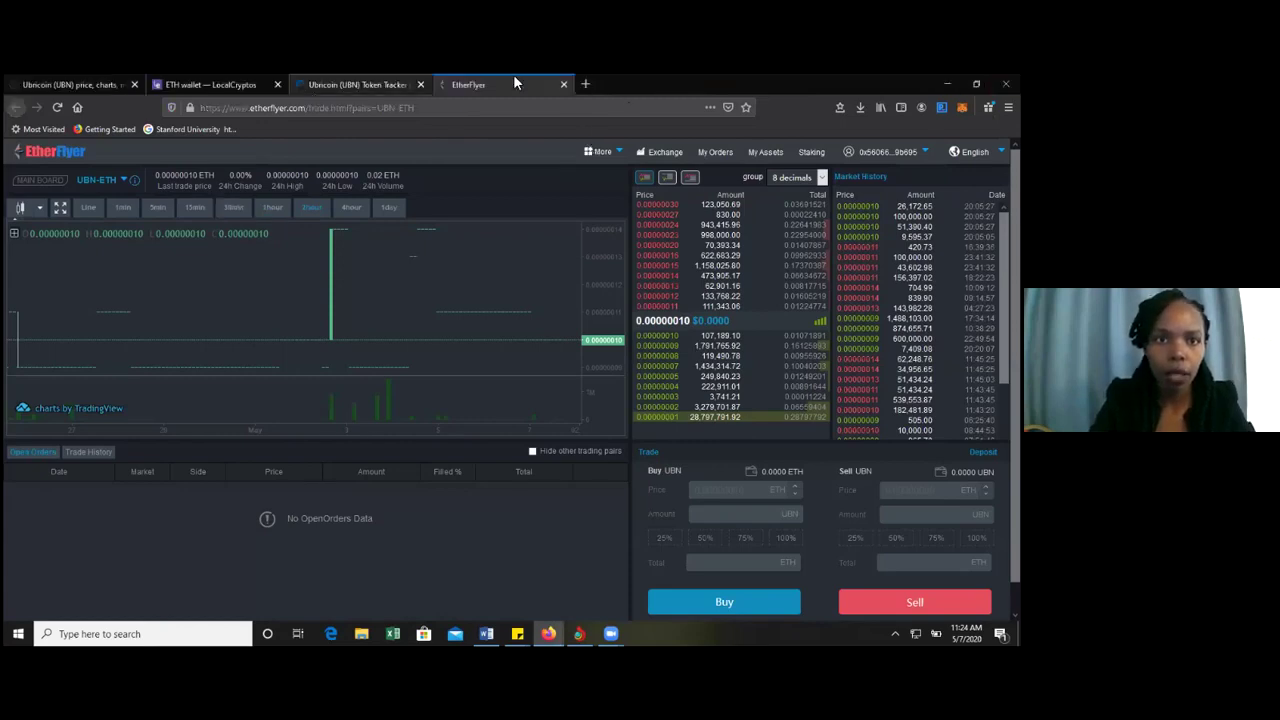
click(587, 84)
click(372, 82)
click(486, 82)
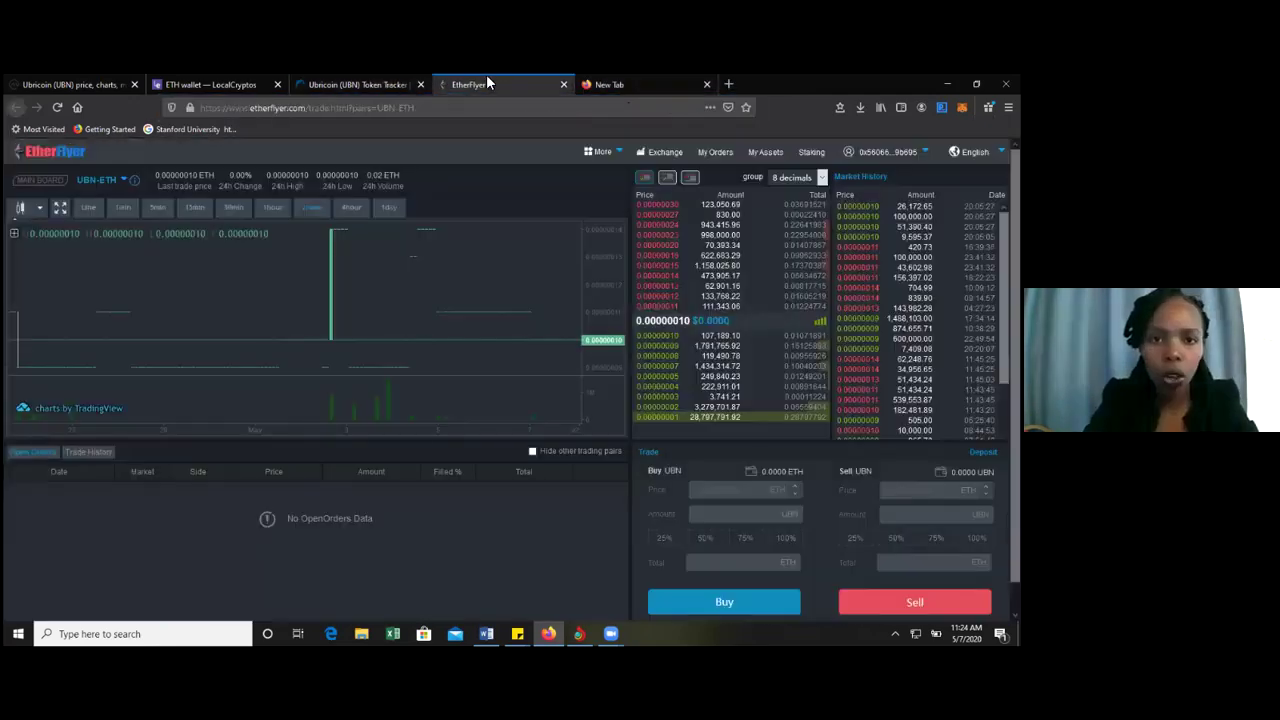
- Open the list of trading pairs and switch the market to ABB/ETH
click(667, 158)
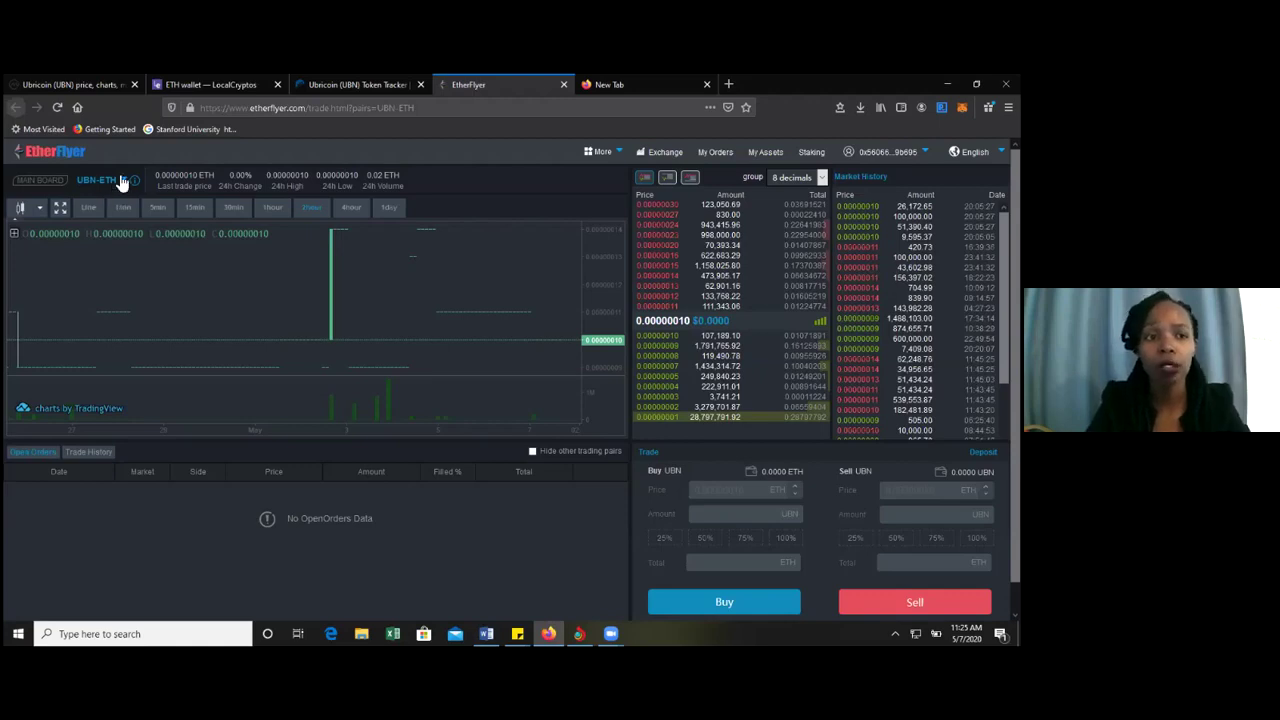
click(121, 184)
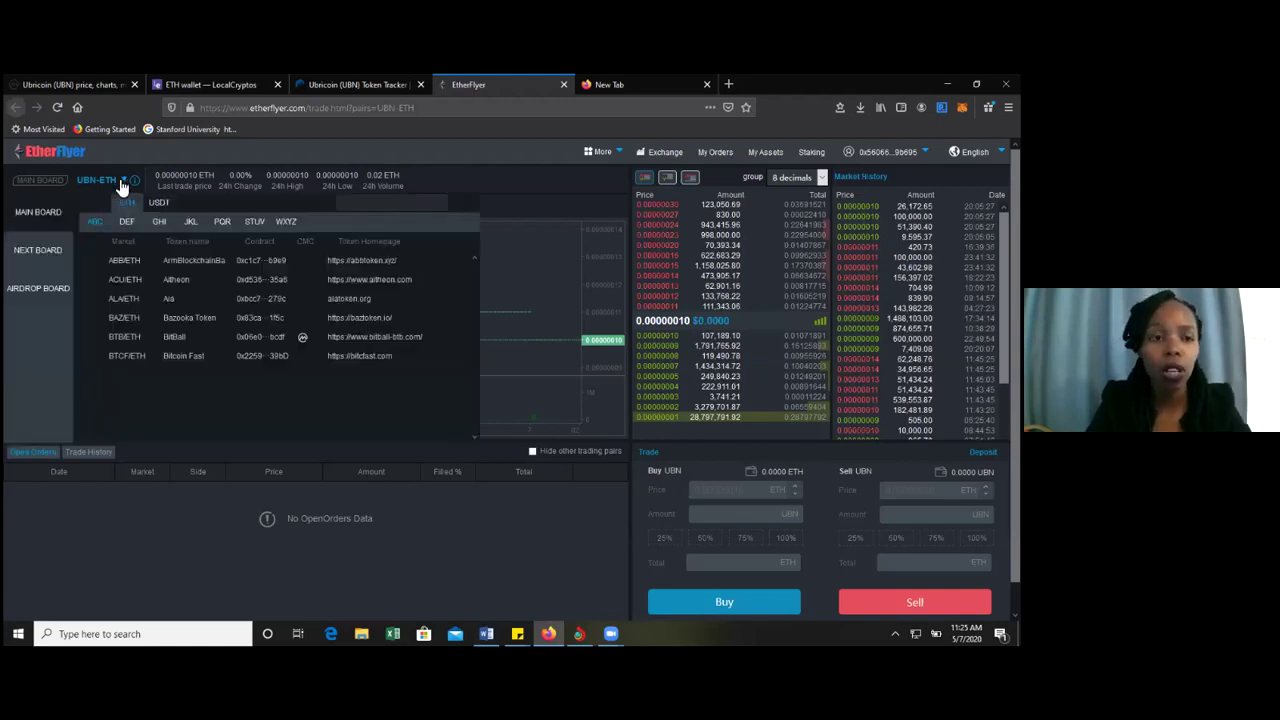
click(124, 261)
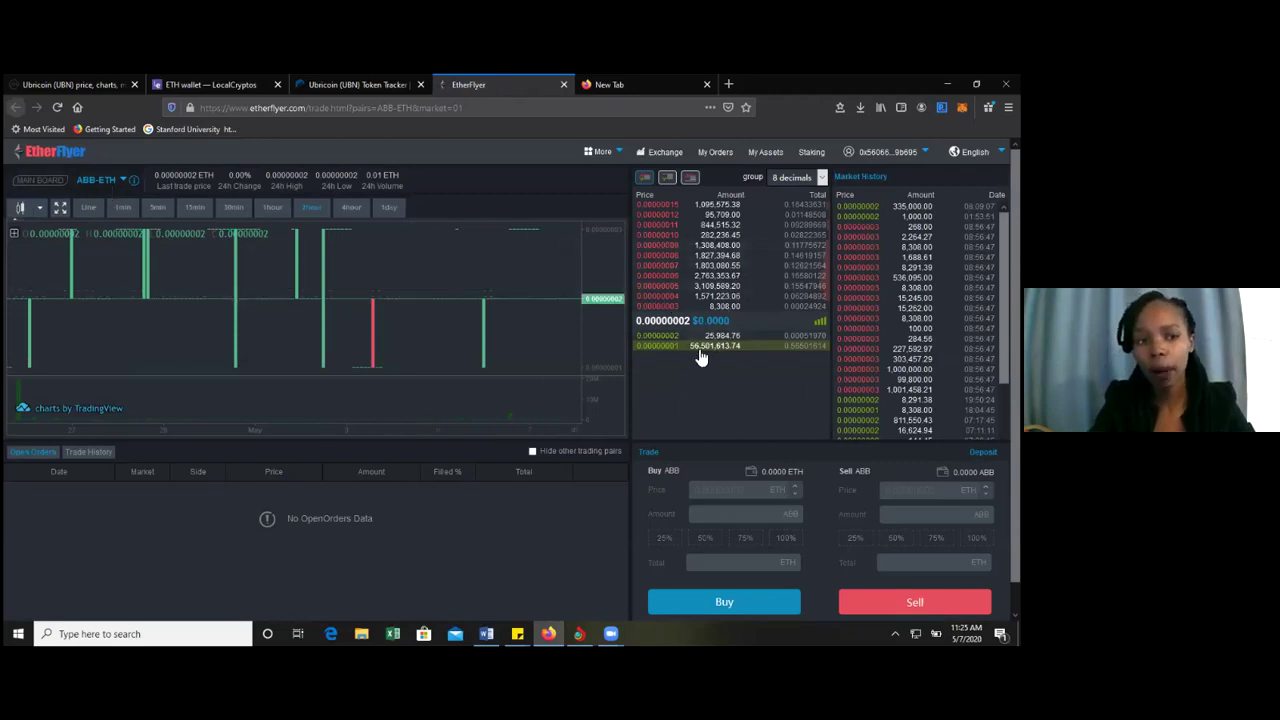
- Search the trading pairs for "ubn" and open the UBN/ETH market
click(123, 186)
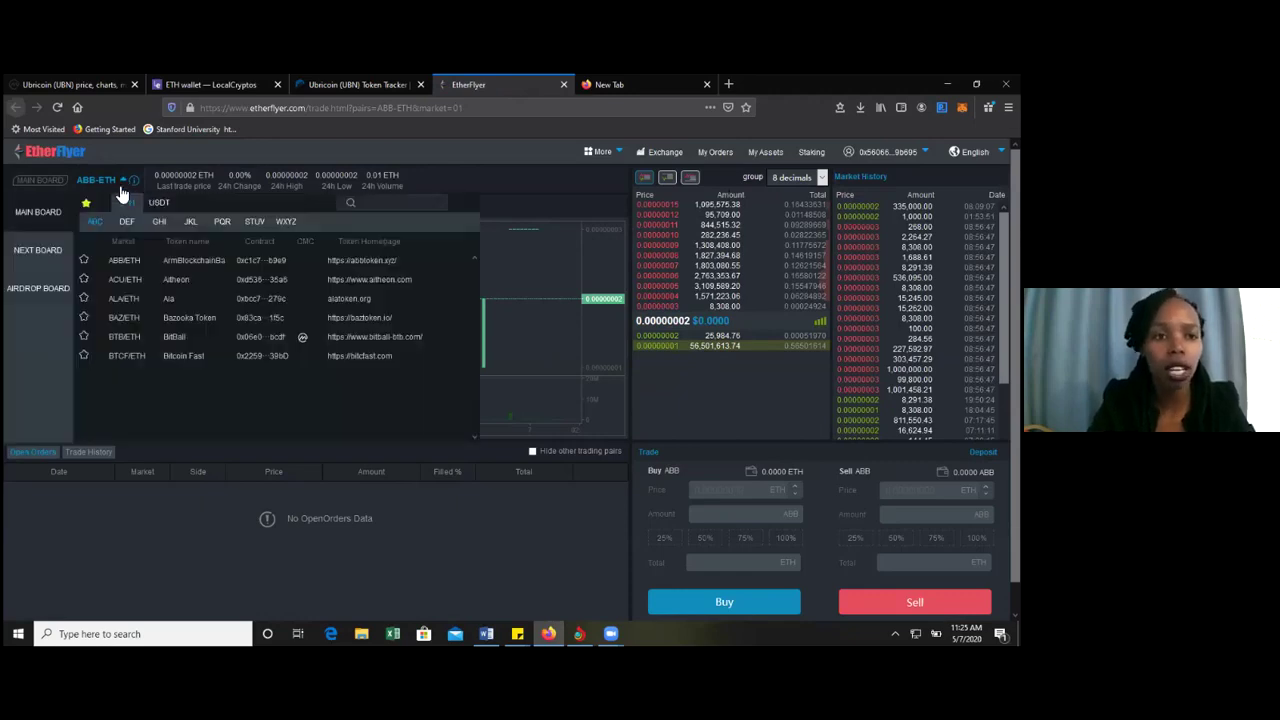
text(ubn)
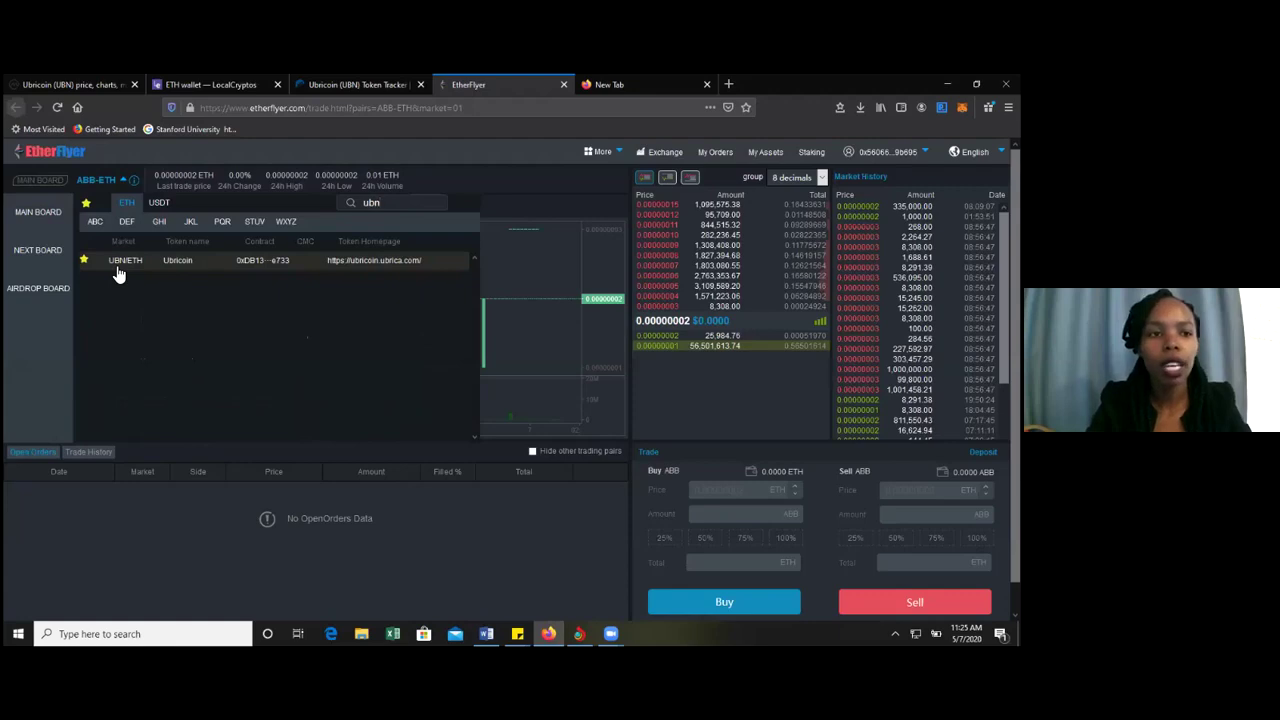
click(120, 265)
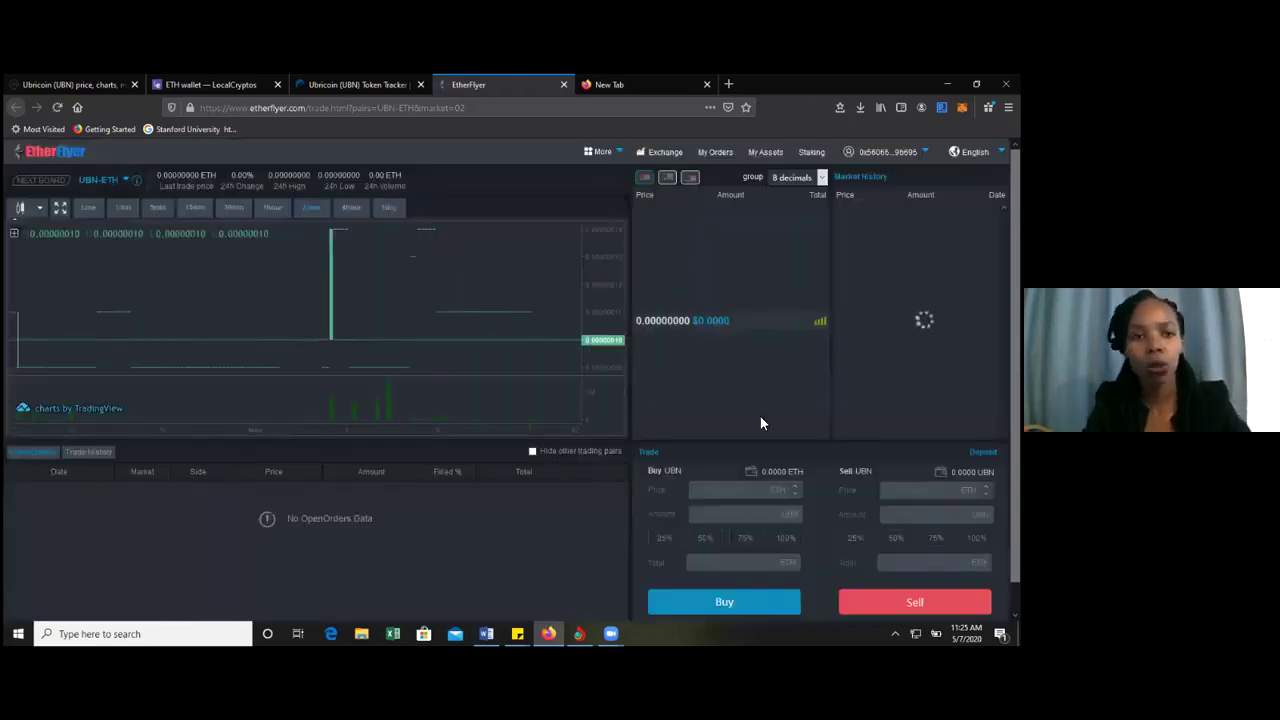
- Fill the Buy UBN order from the 0.00000011 ETH sell offer, and replace it with the 133,768.22 UBN offer at 0.00000012 ETH
scroll(44, 458, down, 1)
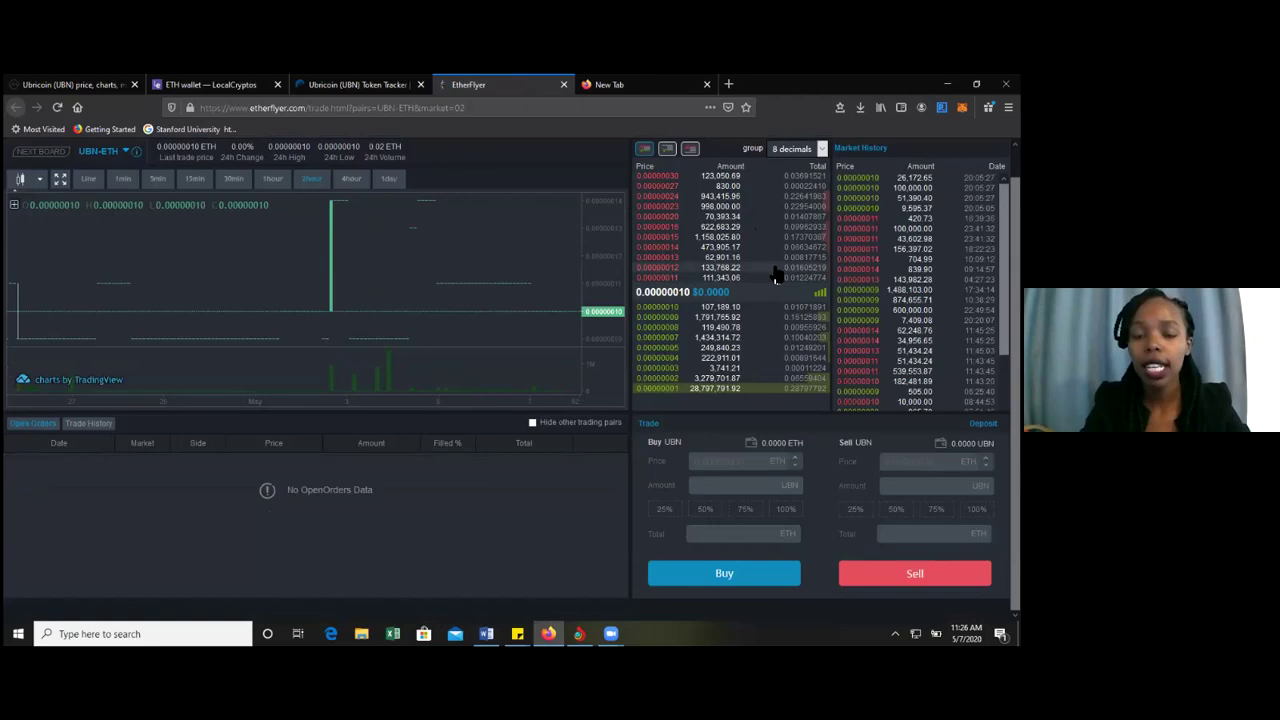
click(669, 280)
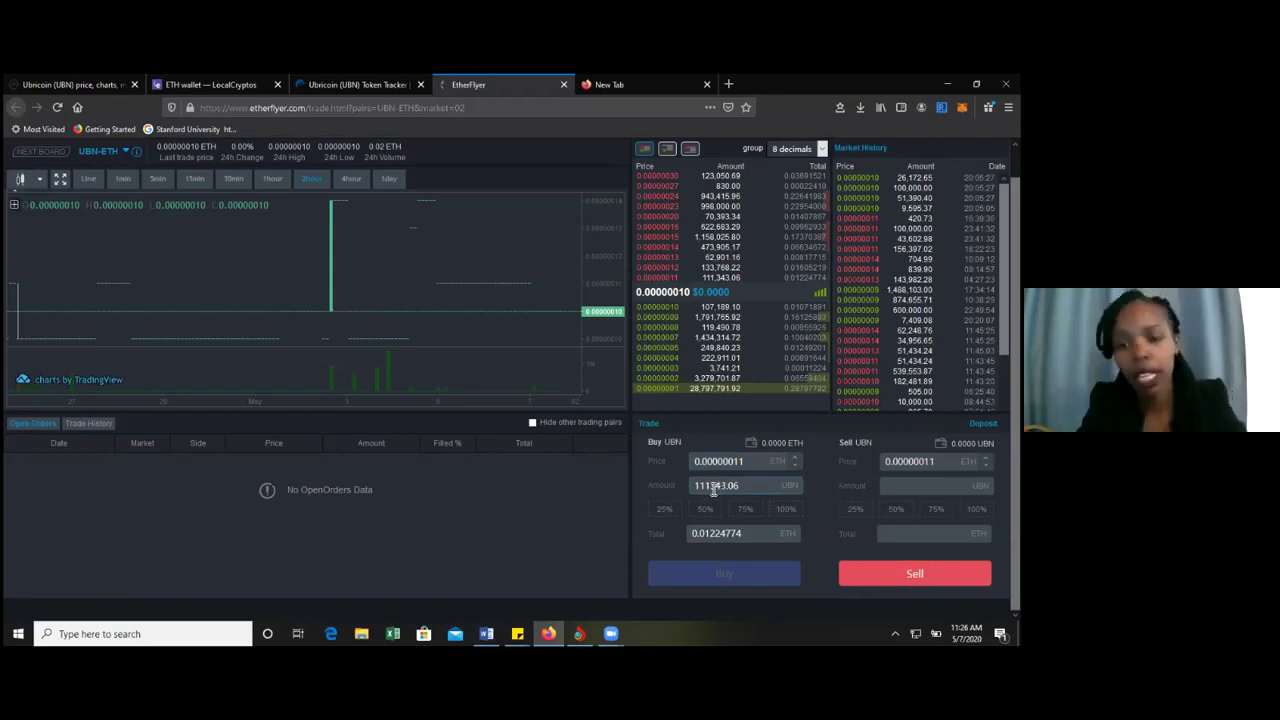
click(719, 269)
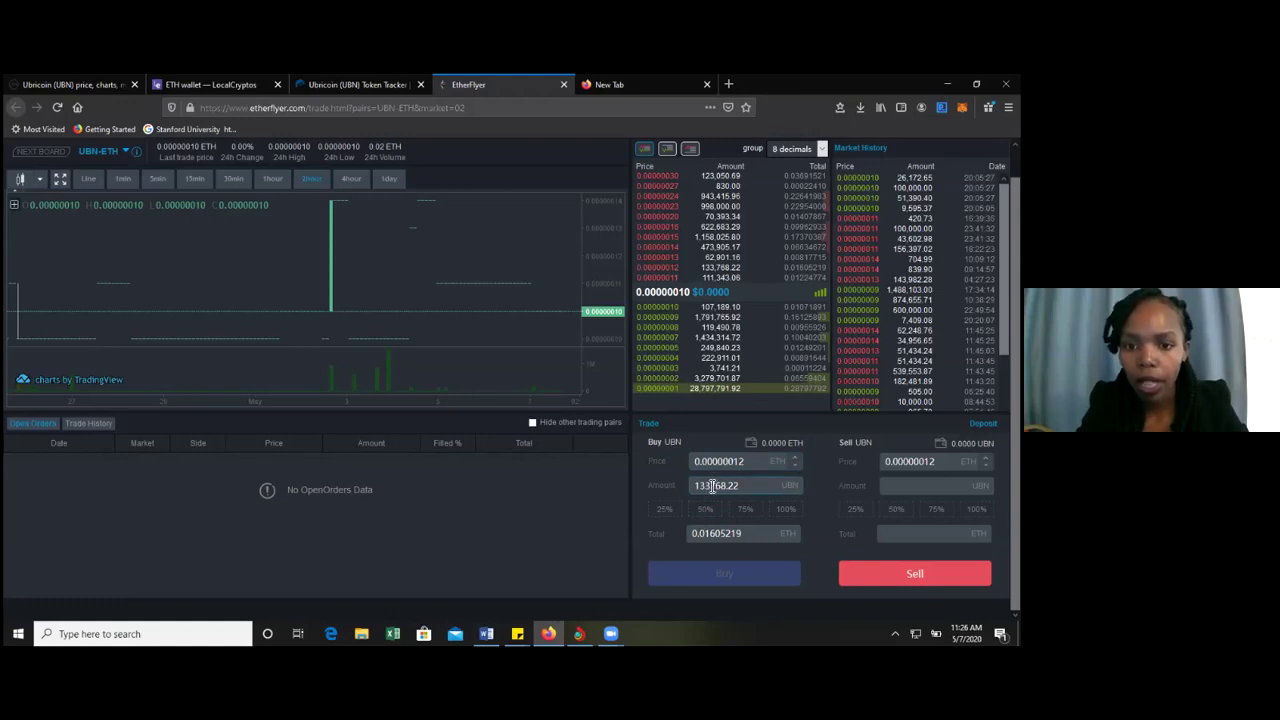
- Fill the Buy UBN order from the 0.00000014 ETH and 0.00000012 ETH sell offers in turn, ending with the 111,343.06 UBN offer at 0.00000011 ETH
click(723, 257)
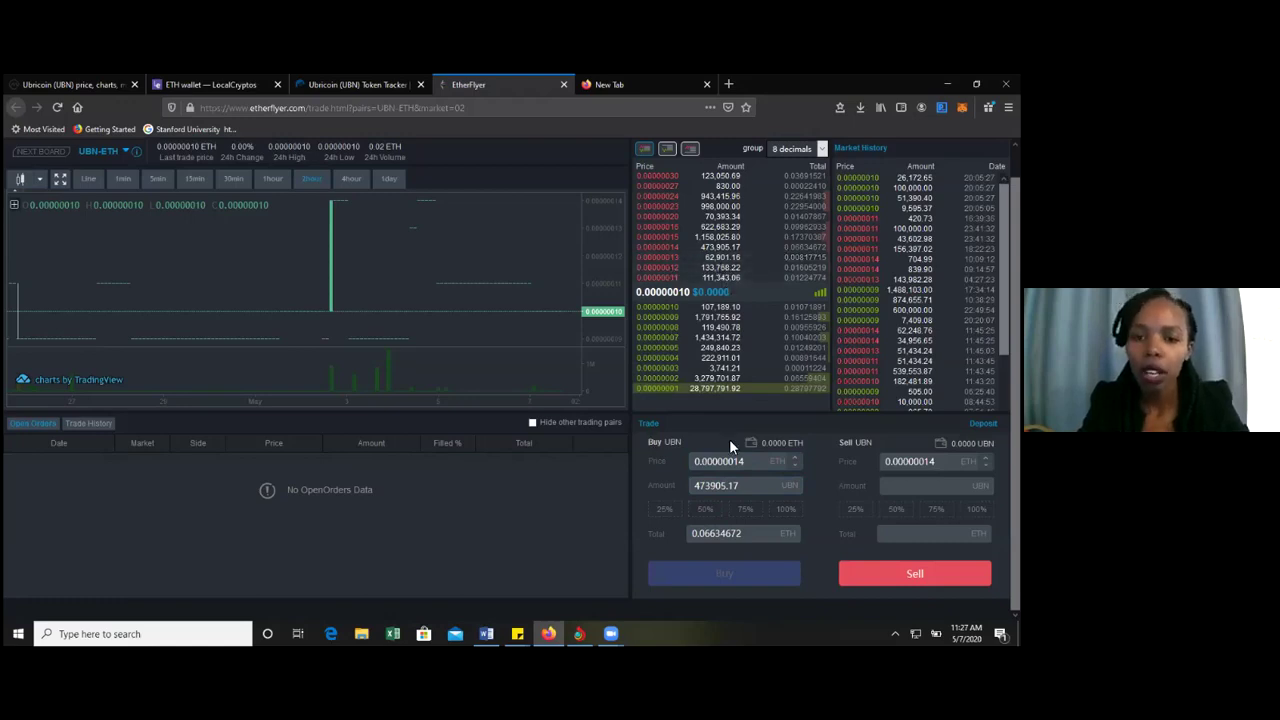
click(722, 267)
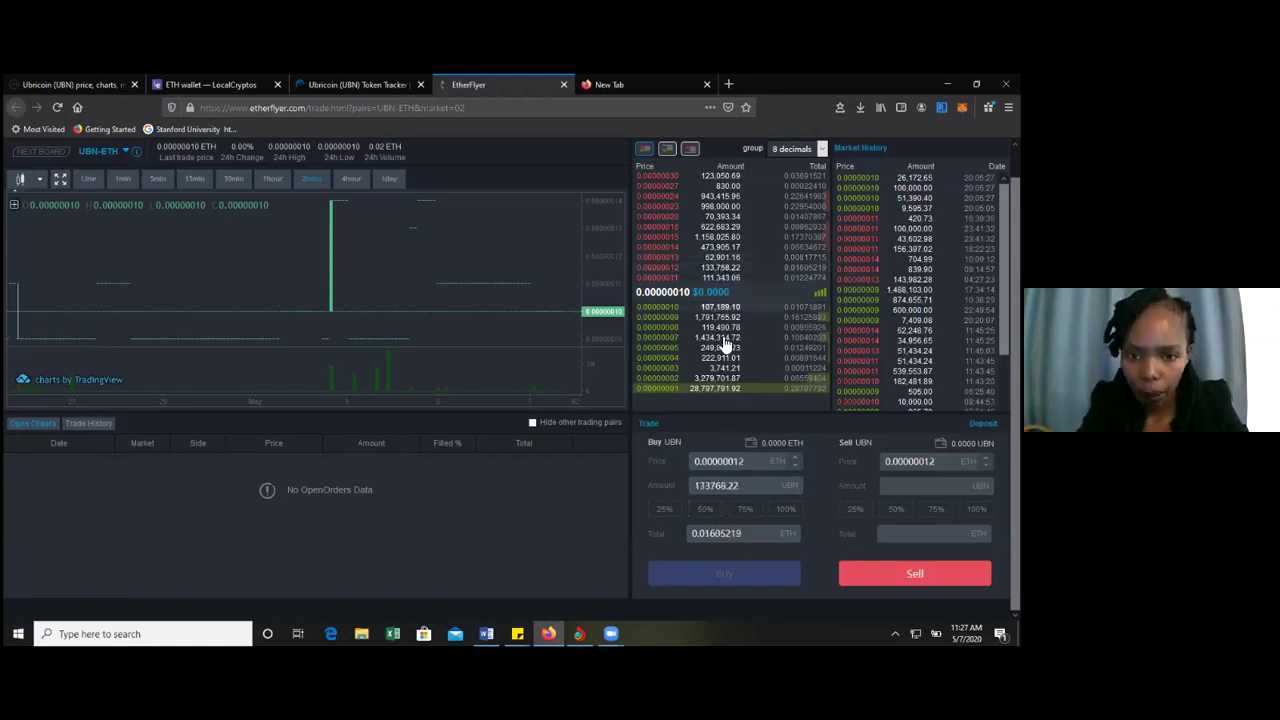
click(728, 277)
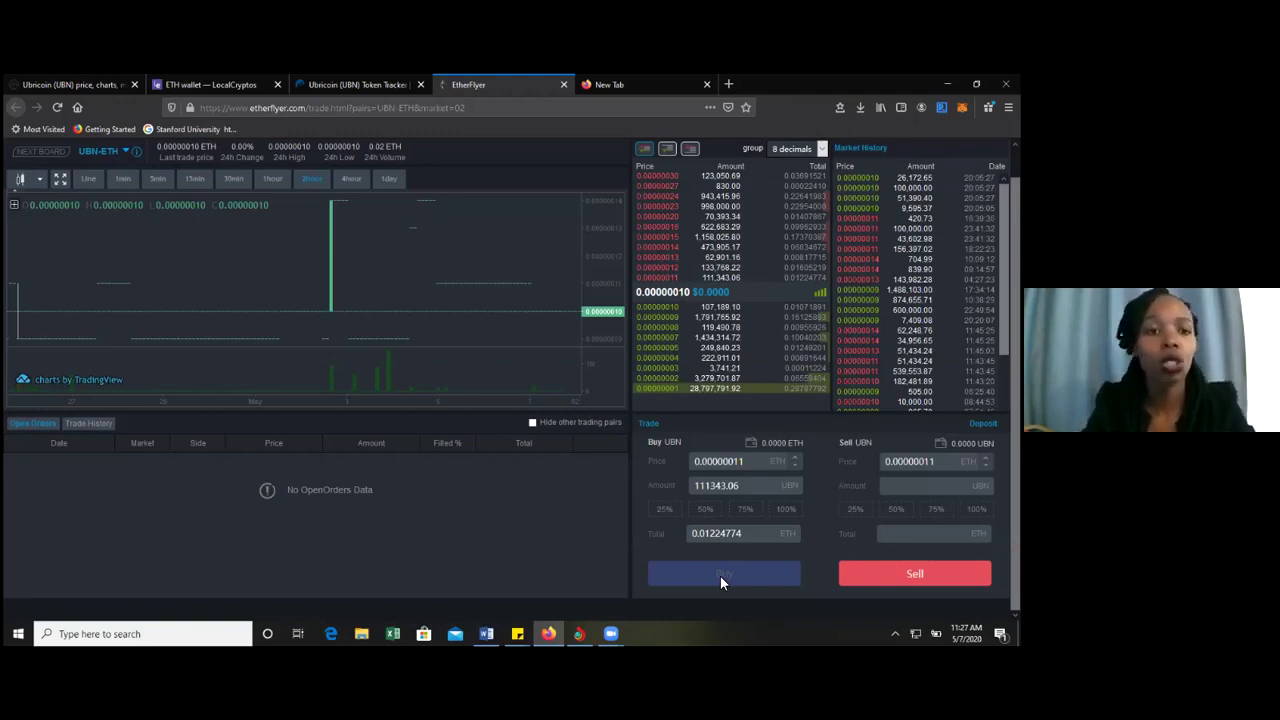
- Open My Assets and find UBN among the trading assets by including zero balances and searching for "ubn"
drag(62, 376, 48, 490)
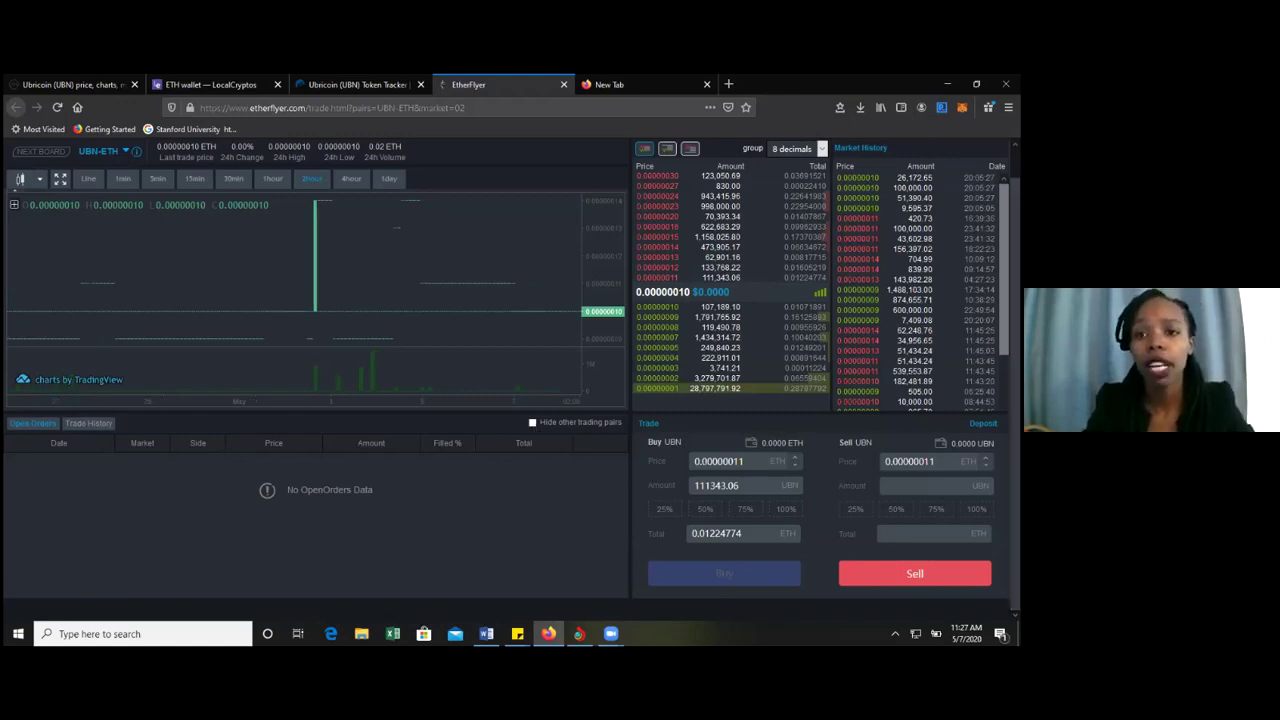
scroll(320, 380, up, 1)
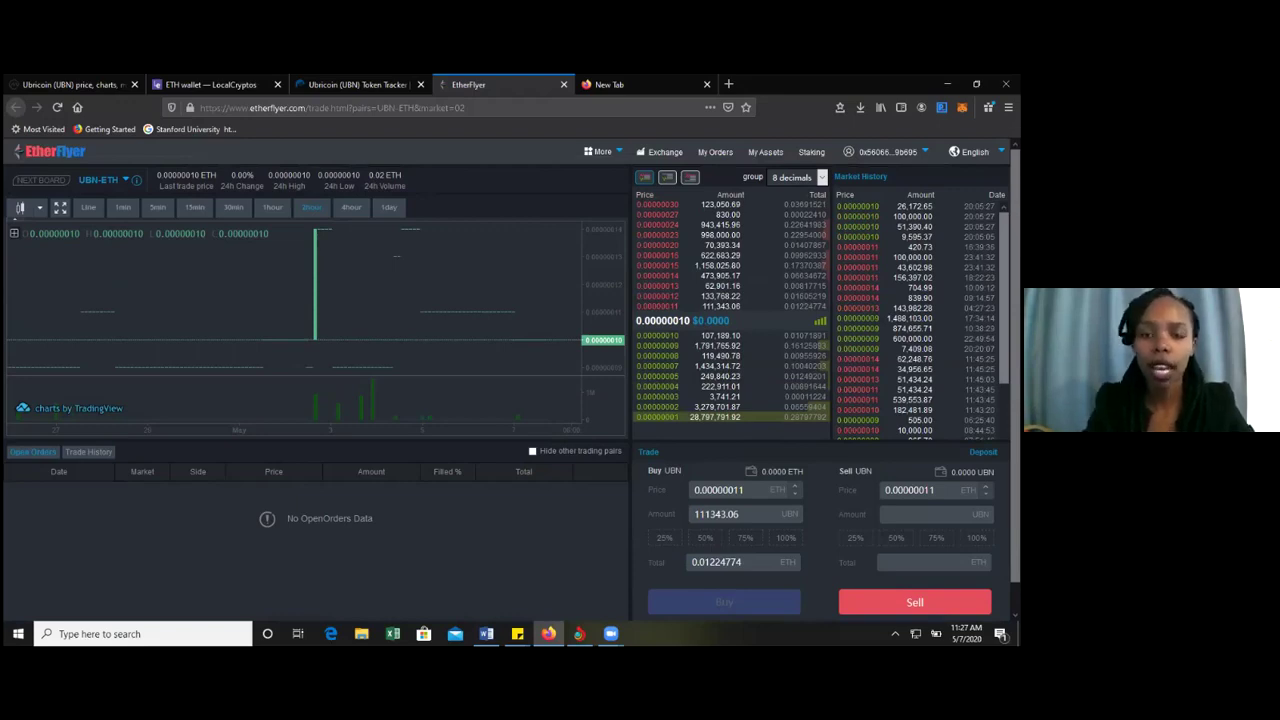
click(766, 162)
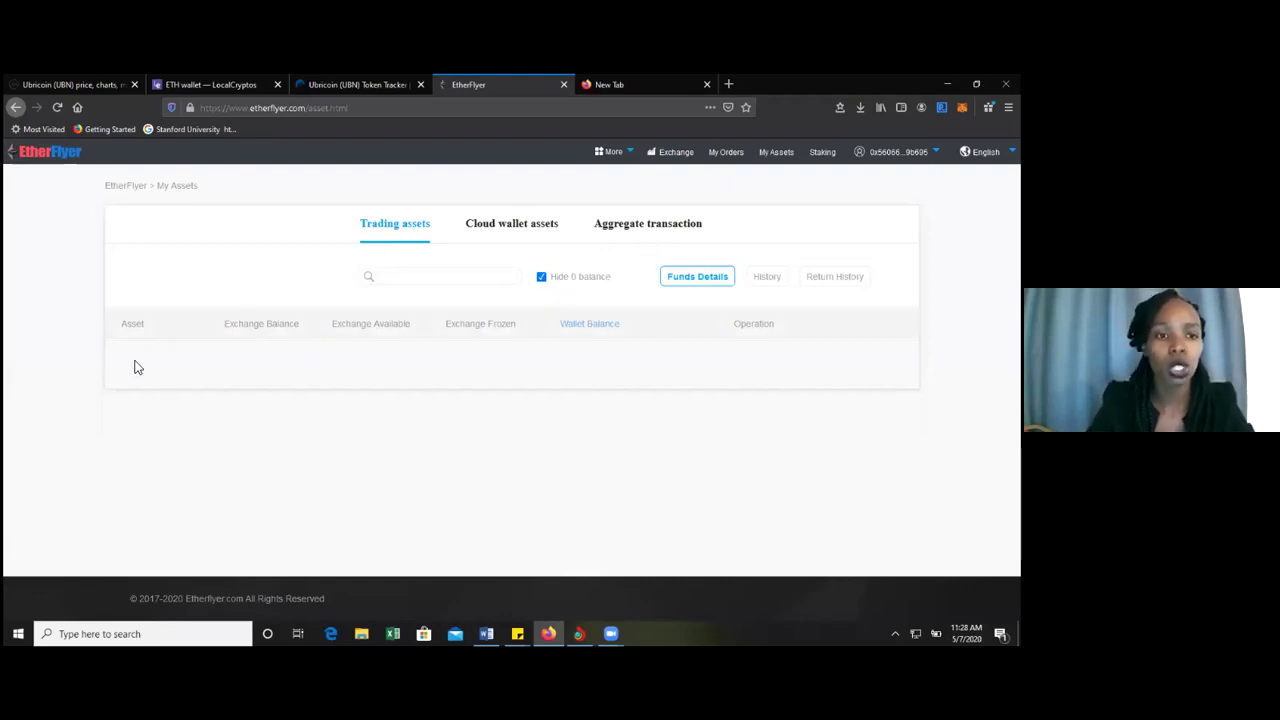
click(541, 277)
click(541, 277)
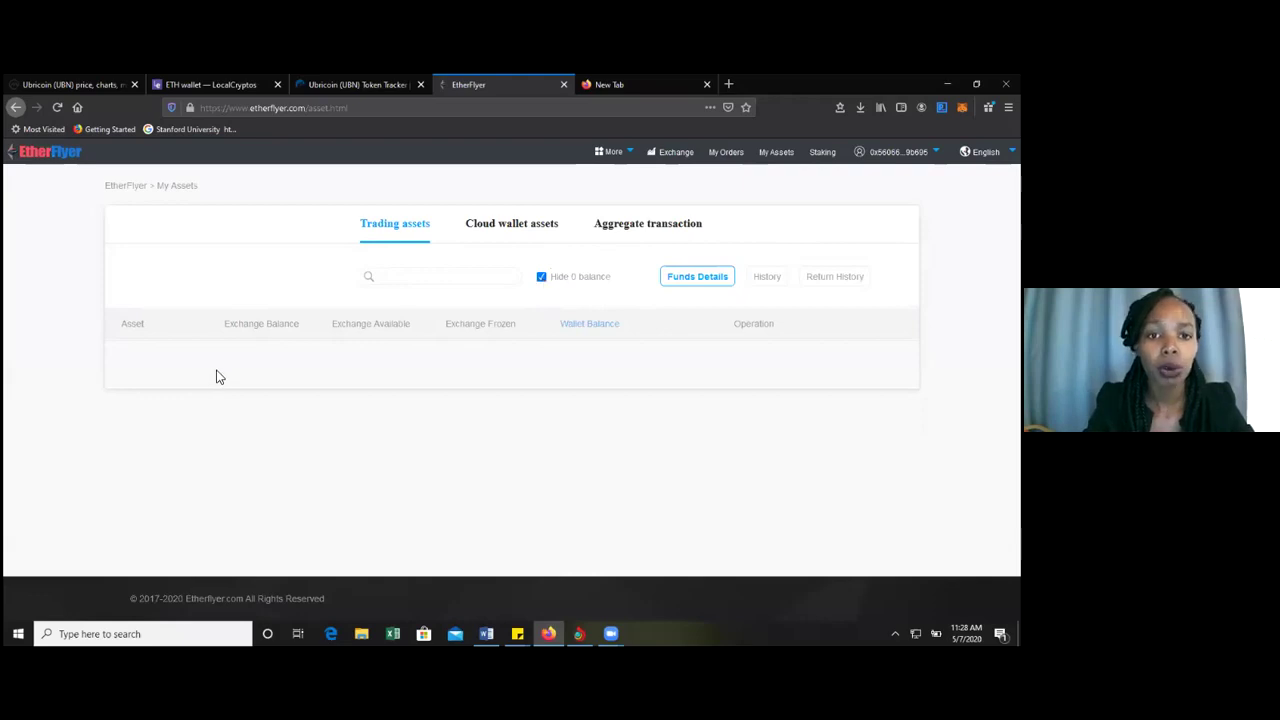
click(398, 273)
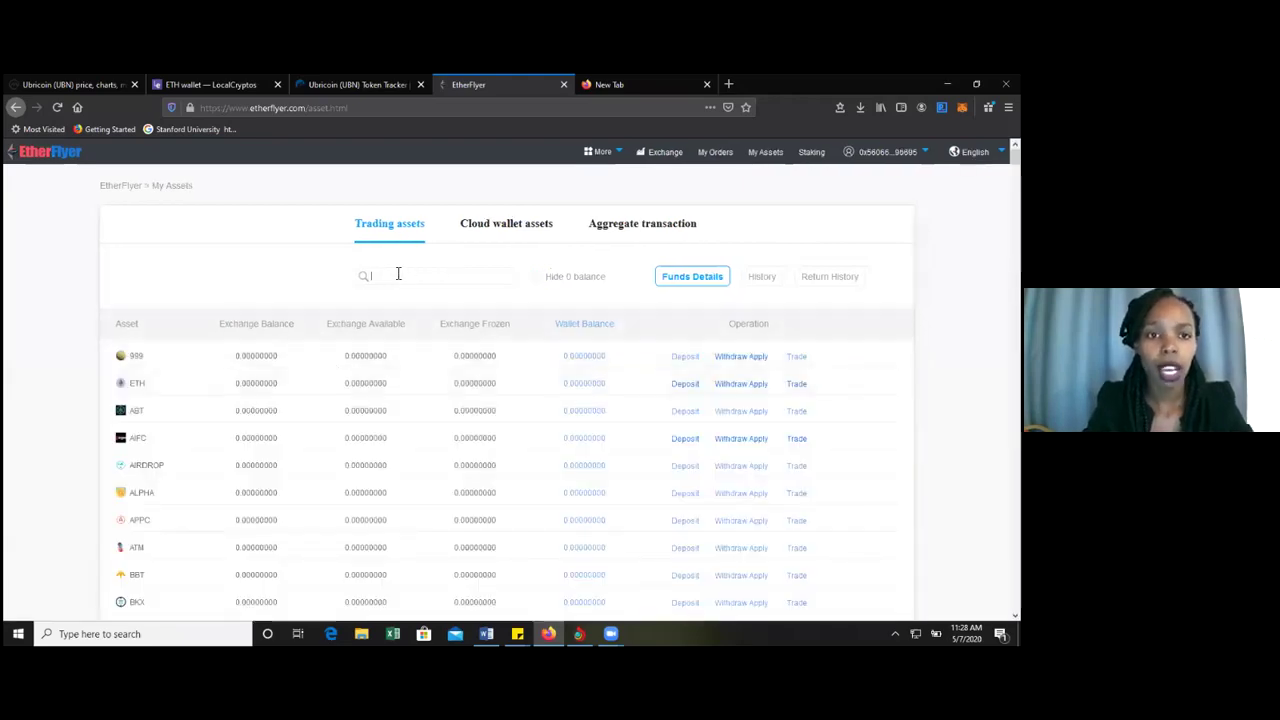
text(ubn)
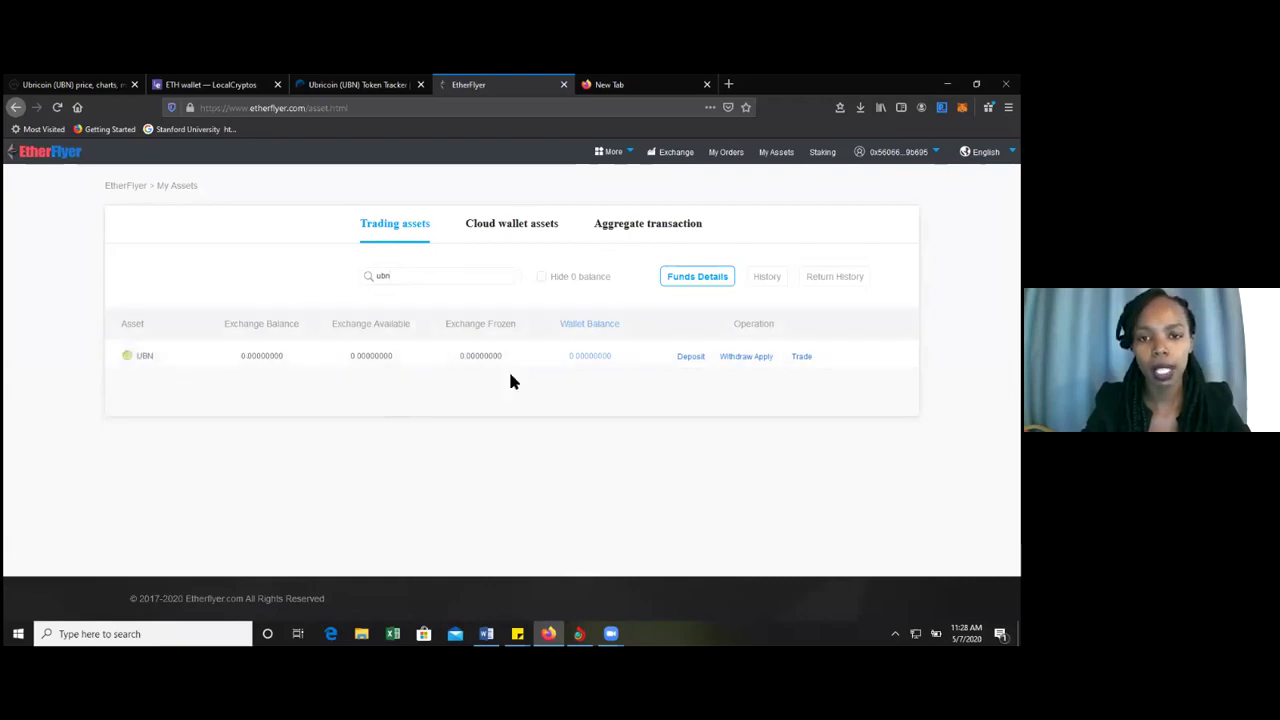
- Open the withdrawal application form for UBN and go through its withdraw amount and wallet password fields
click(758, 367)
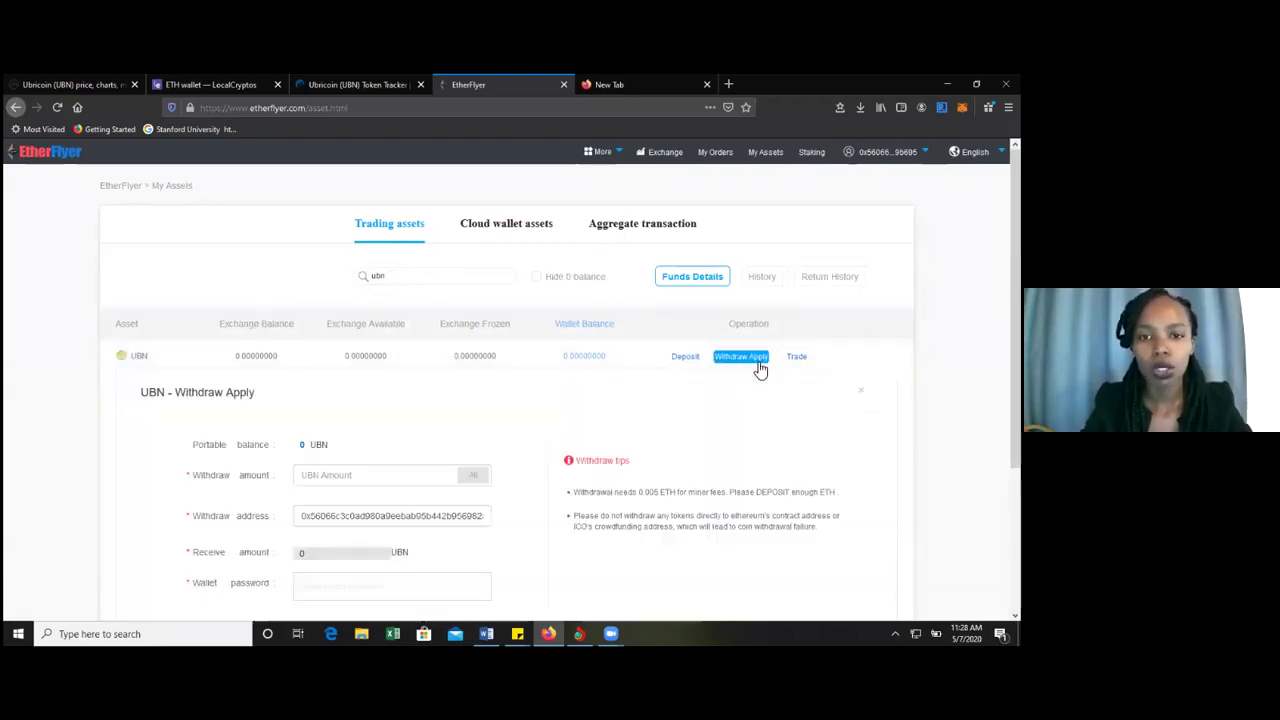
scroll(83, 430, down, 2)
scroll(83, 430, down, 2)
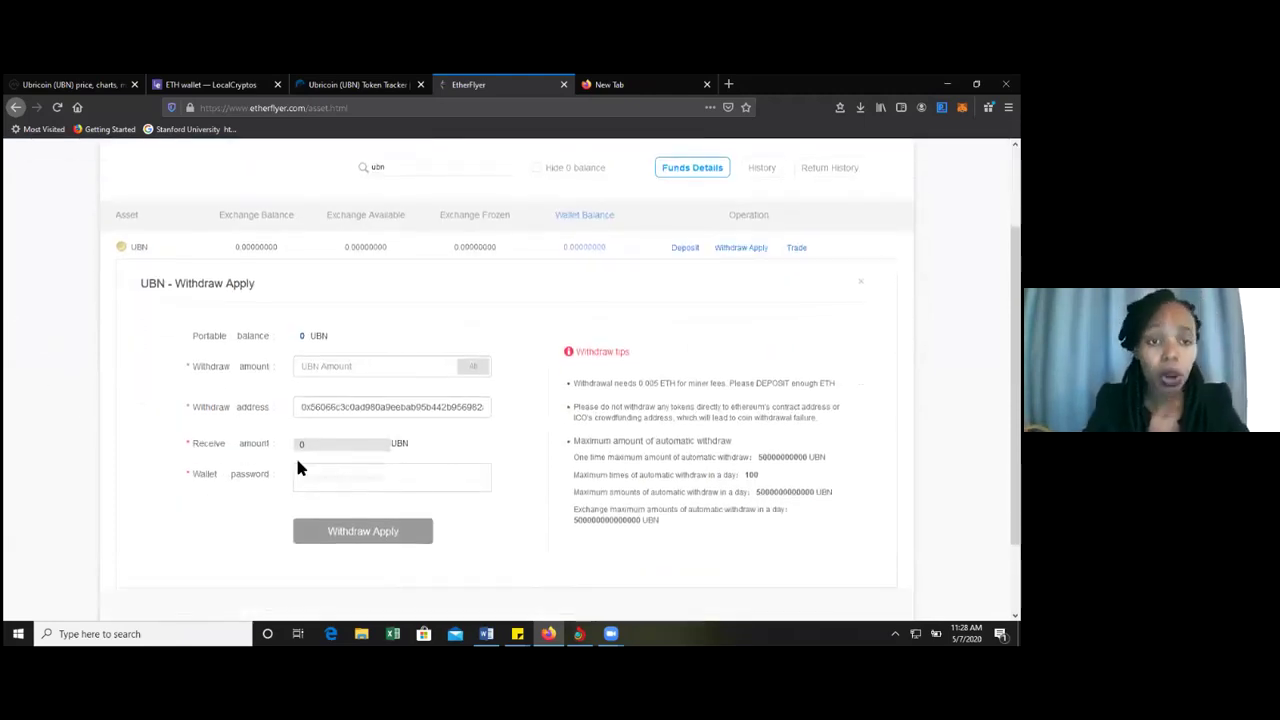
click(312, 369)
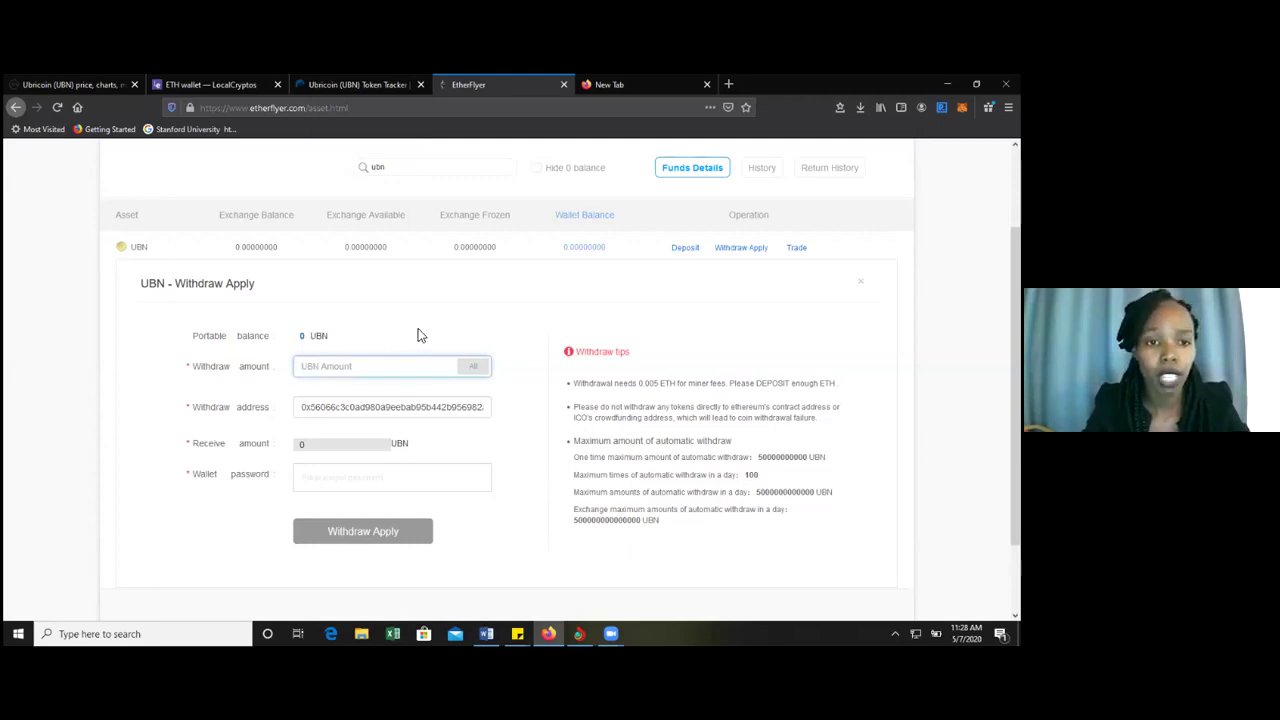
click(318, 476)
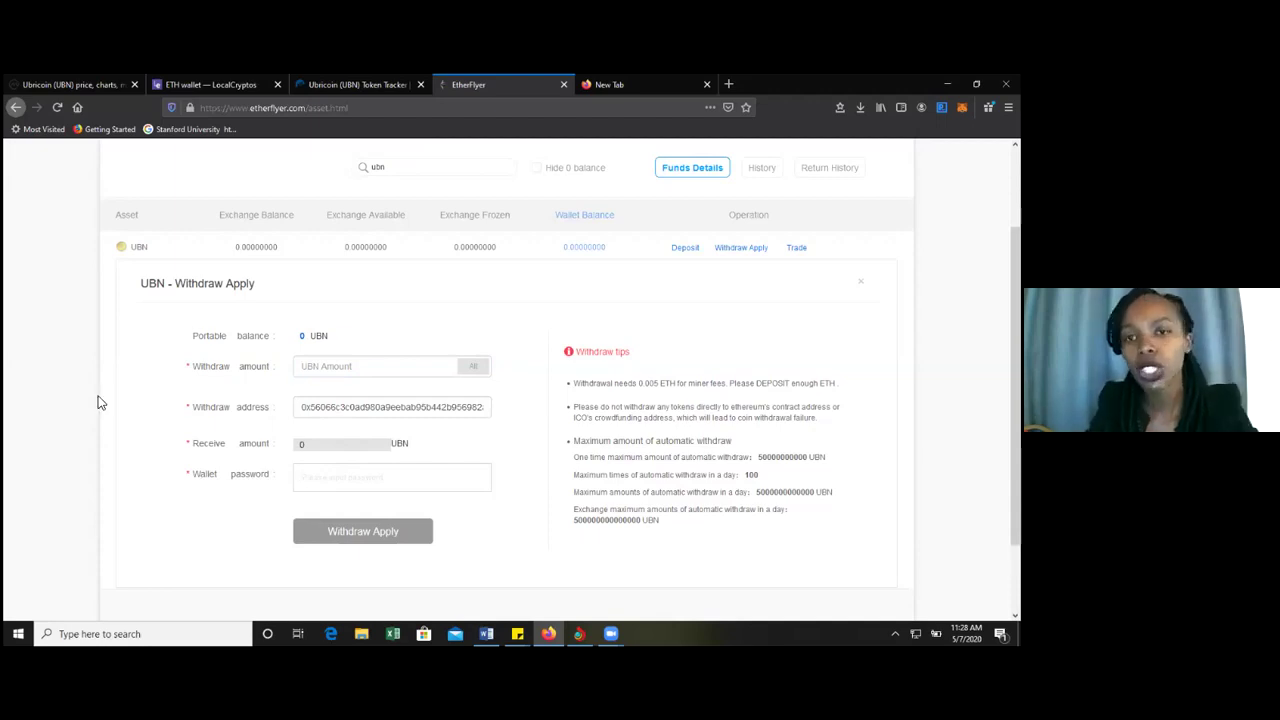
- Check the account's ETH wallet and EtherFlyer balances, returning to the withdrawal form's wallet password field between the two checks
scroll(229, 448, up, 2)
mouse_move(885, 152)
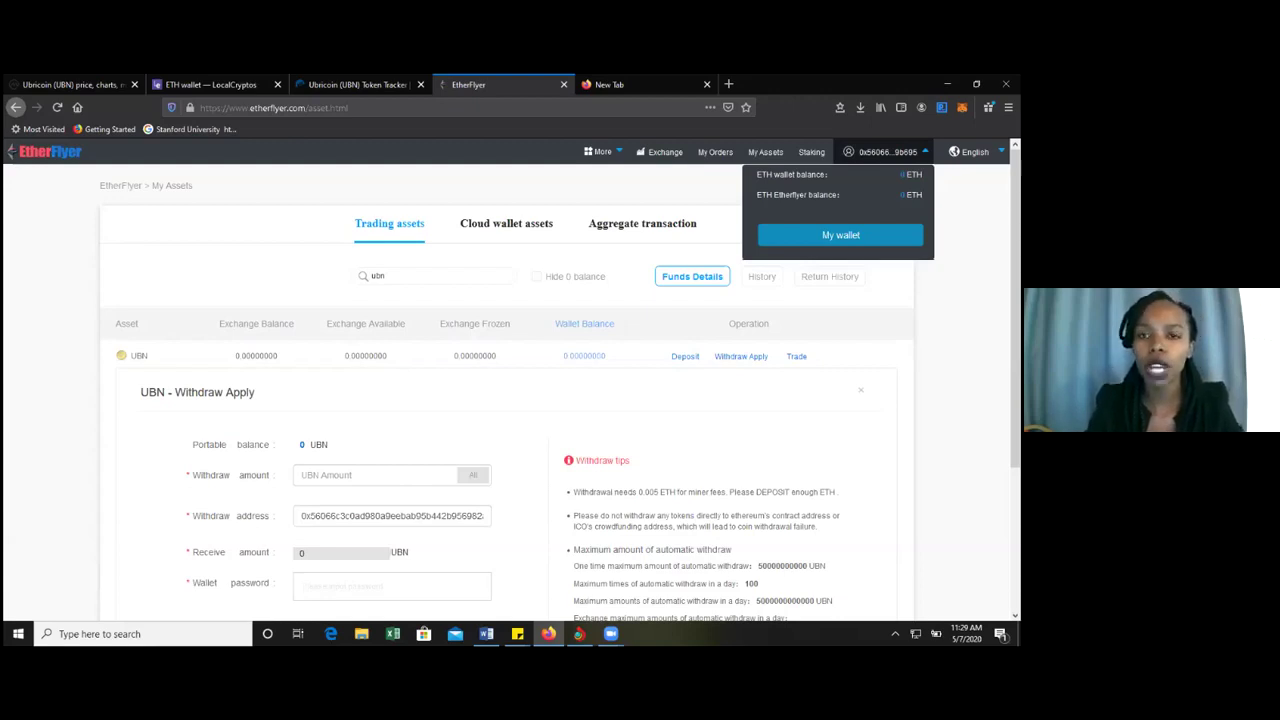
click(302, 586)
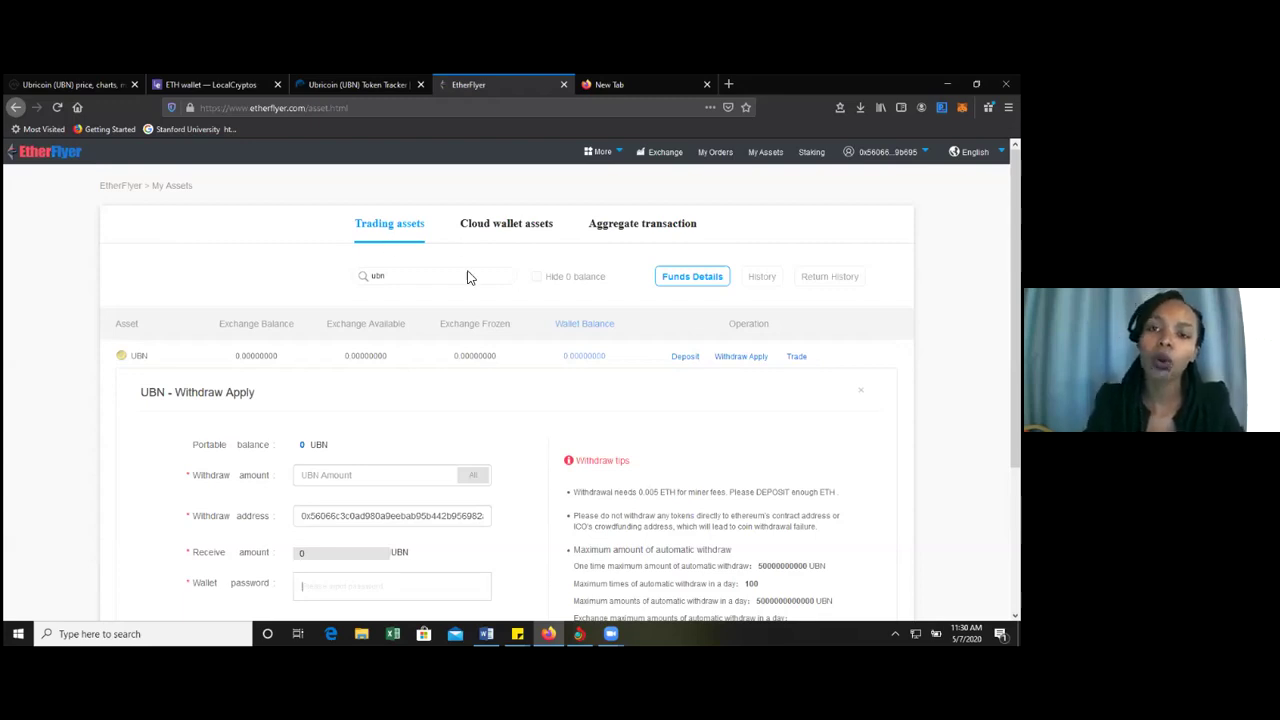
mouse_move(885, 152)
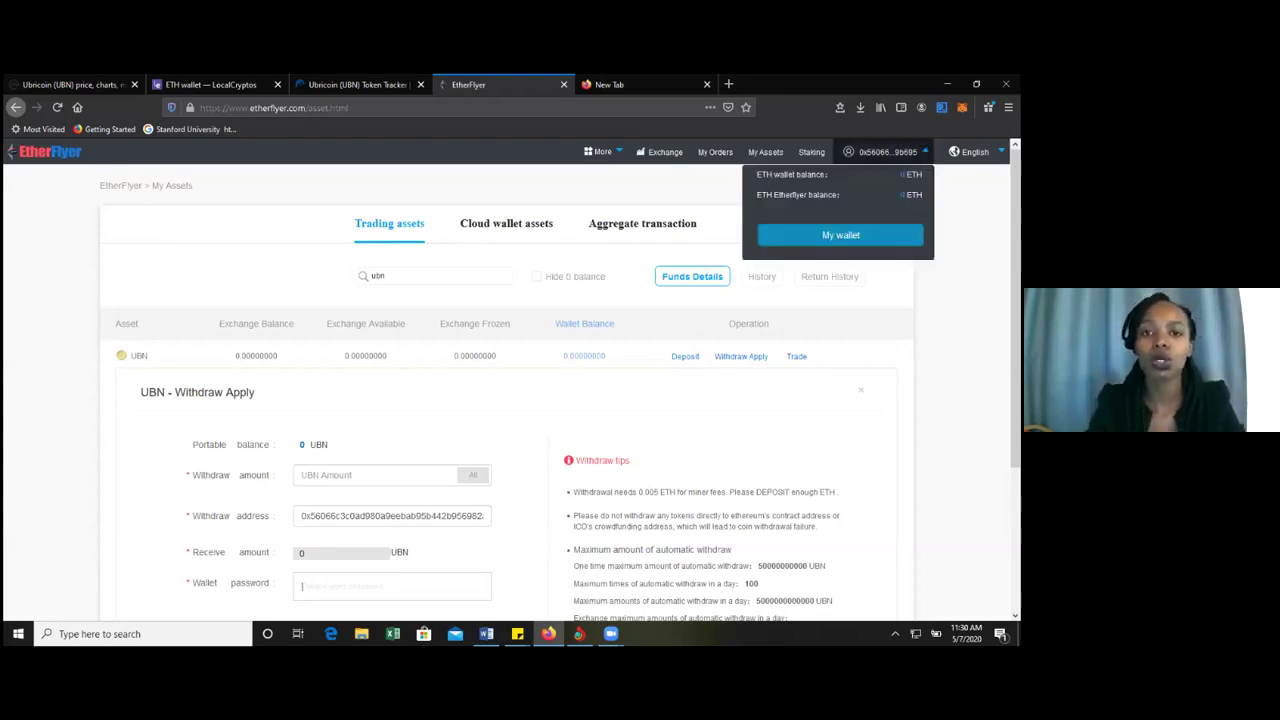